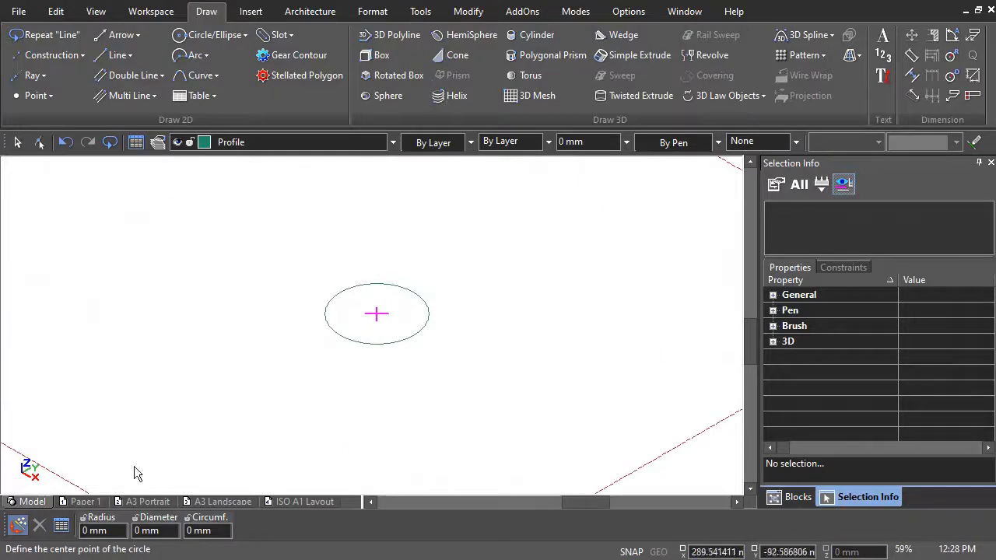
# With Auto-Constraints active, draw a circle of 5 mm radius centred on the upper-right part of the large circle's circumference.
pyautogui.click(18, 525)
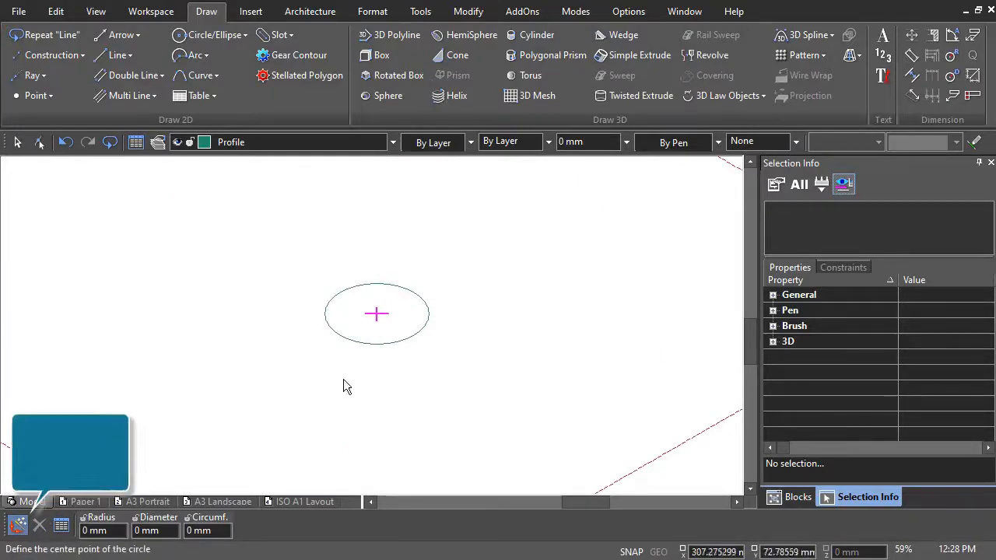
pyautogui.click(414, 293)
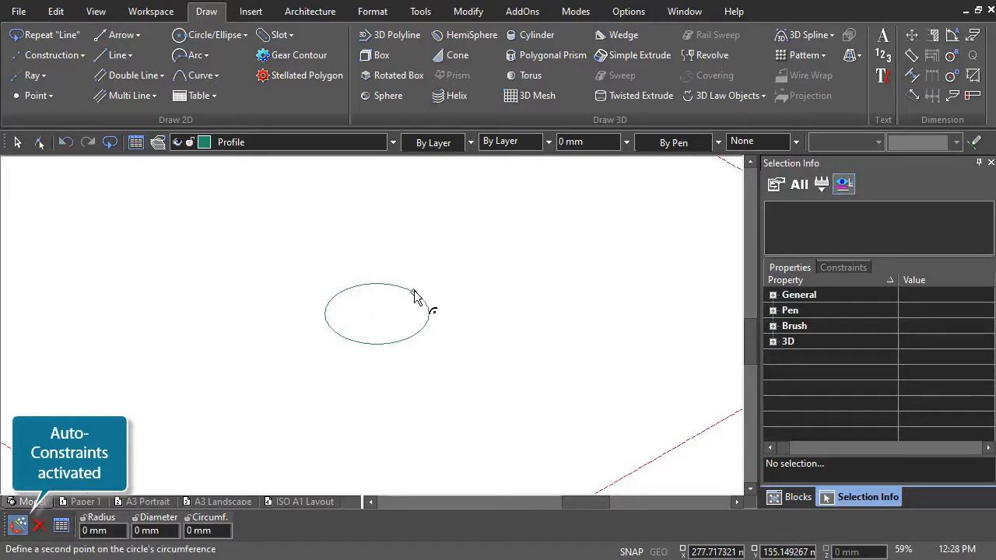
pyautogui.press('Tab')
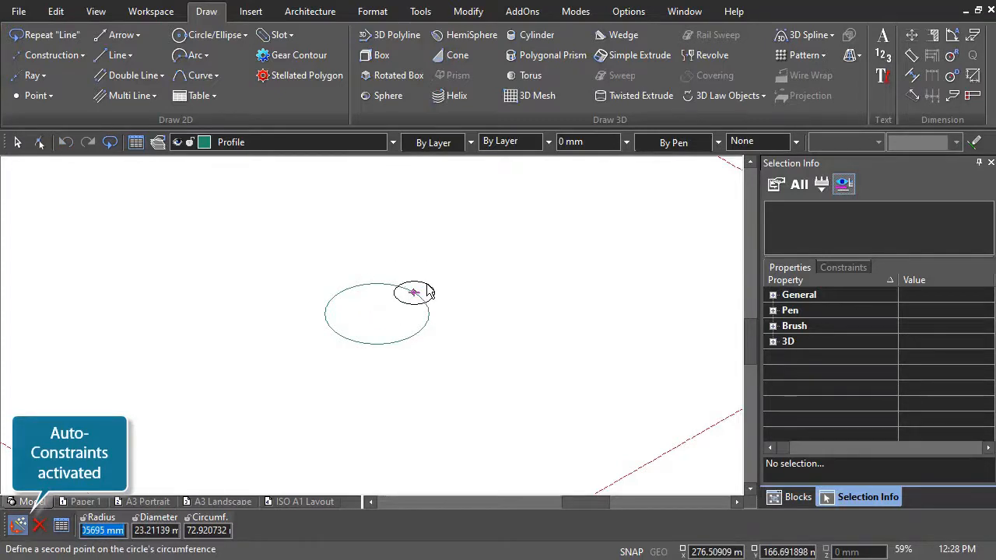
pyautogui.write('5')
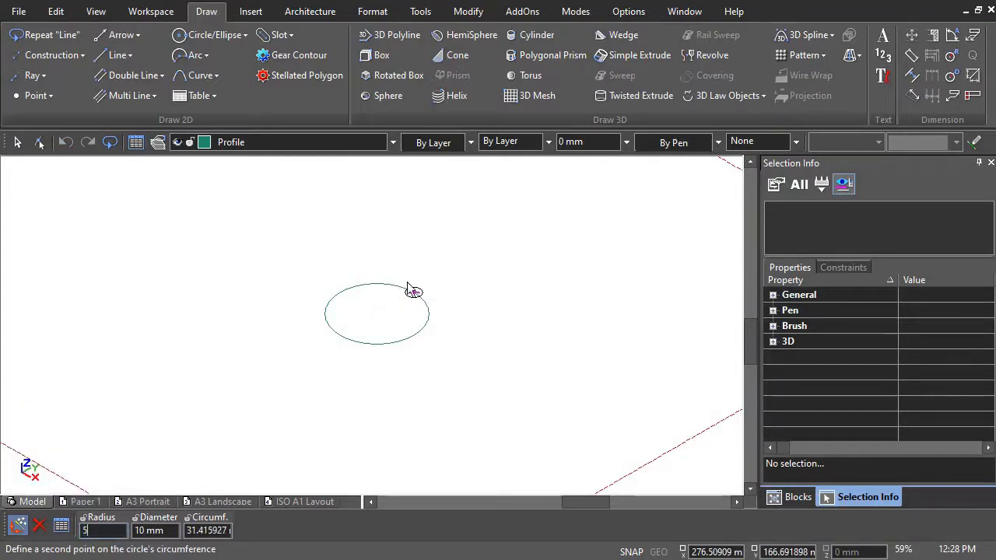
pyautogui.scroll(5, 371, 331)
pyautogui.scroll(1, 372, 333)
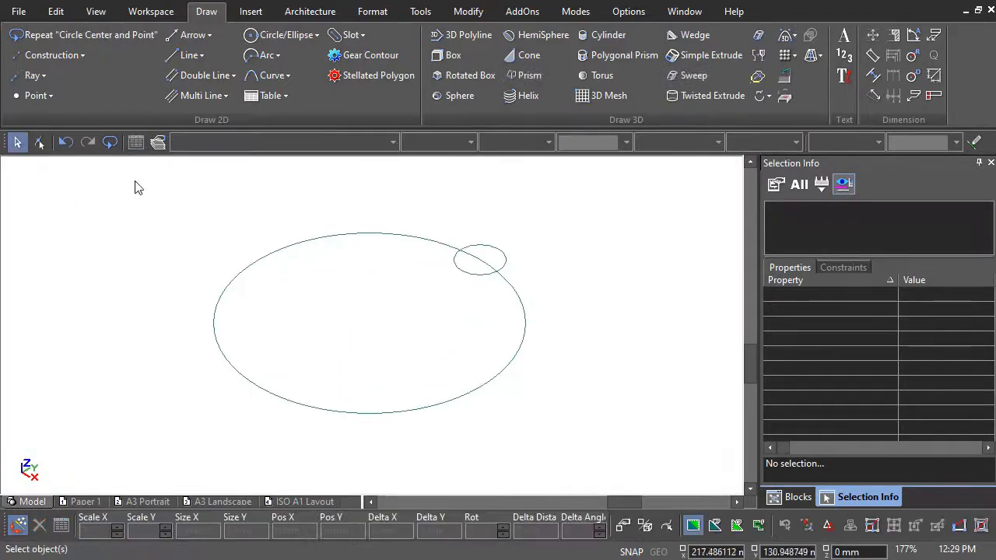
# Radially copy the small circle around the large circle's centre with 8 sets at a 45-degree step.
pyautogui.click(504, 255)
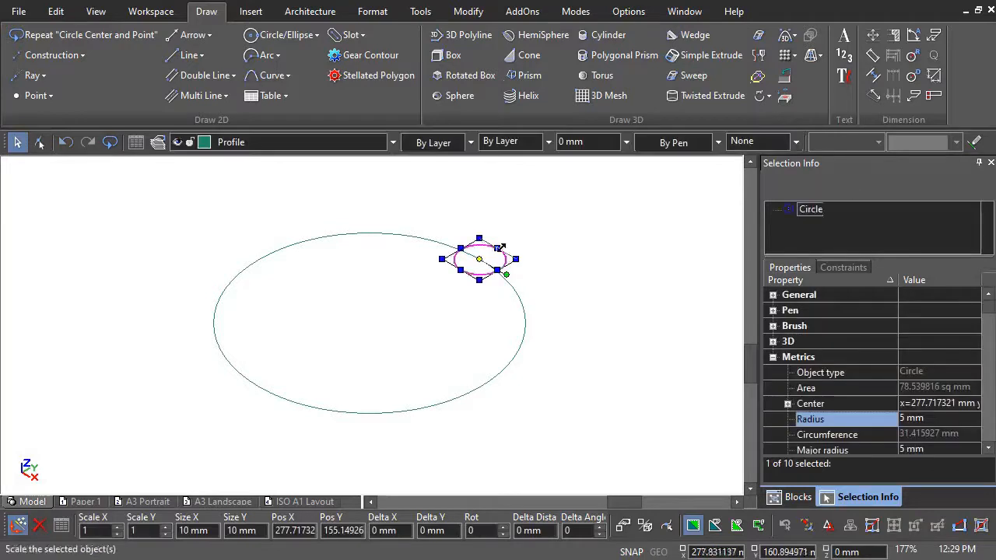
pyautogui.click(56, 11)
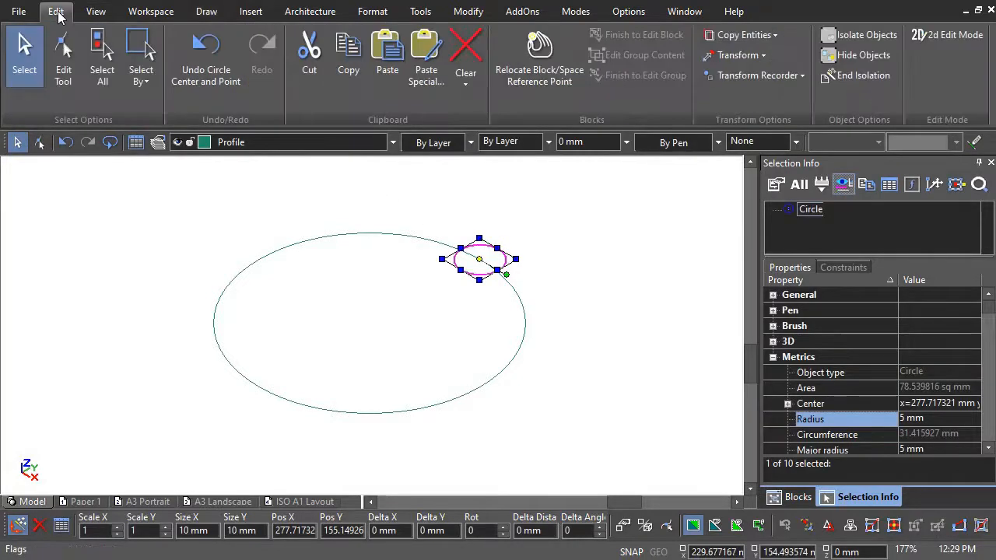
pyautogui.click(772, 36)
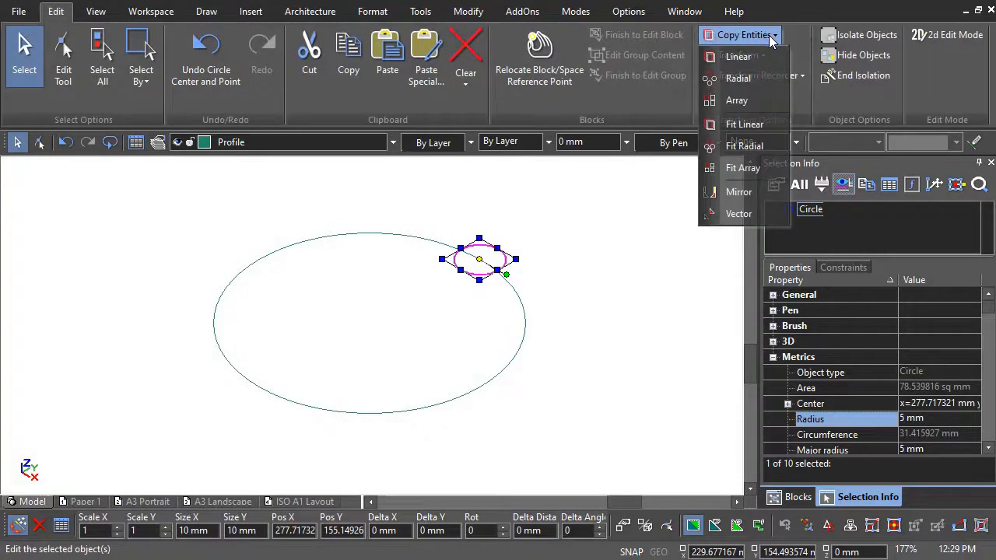
pyautogui.click(738, 79)
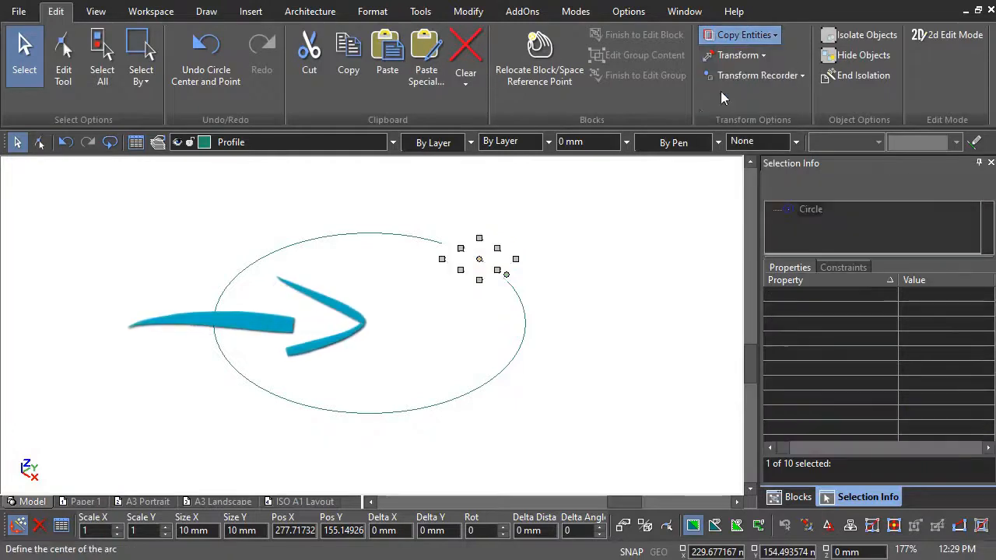
pyautogui.click(495, 378)
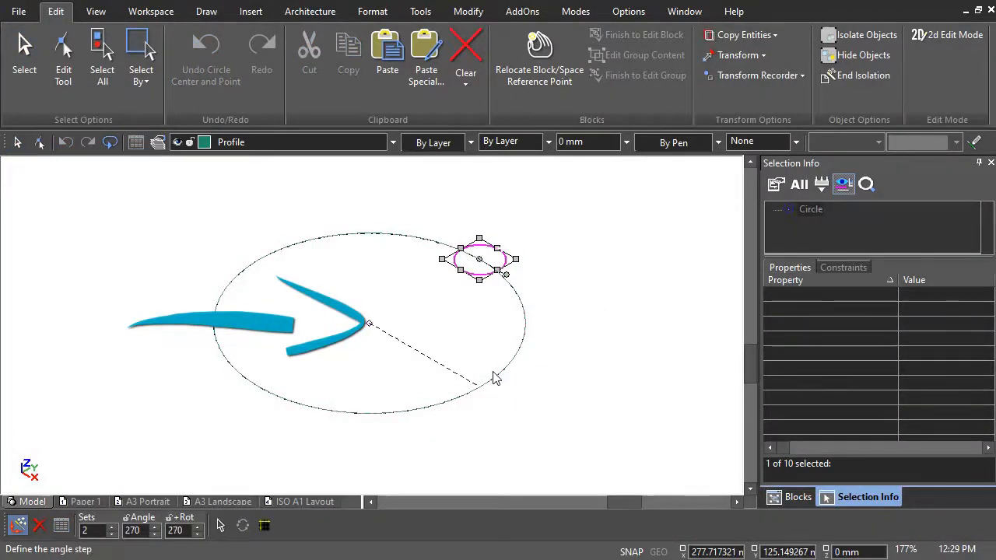
pyautogui.write('8')
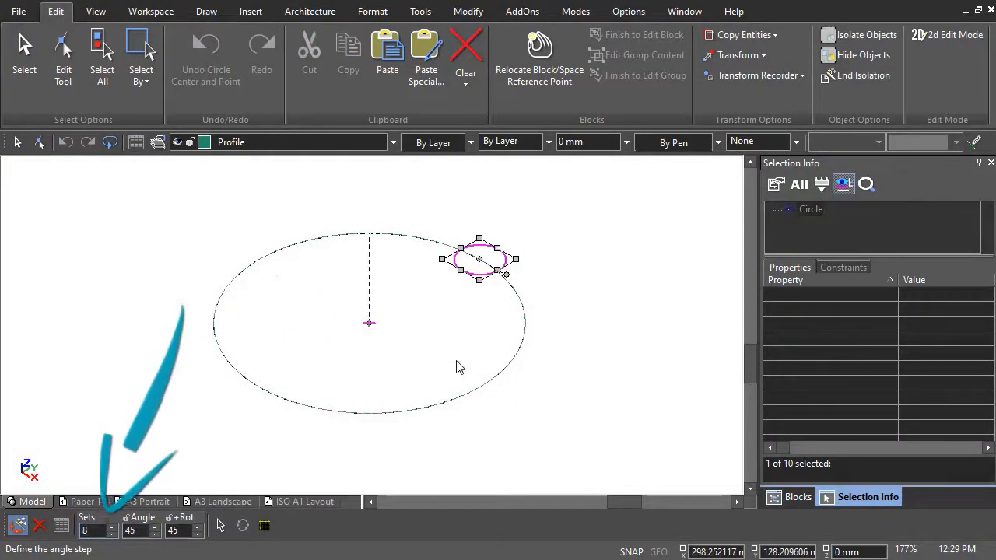
pyautogui.press('Return')
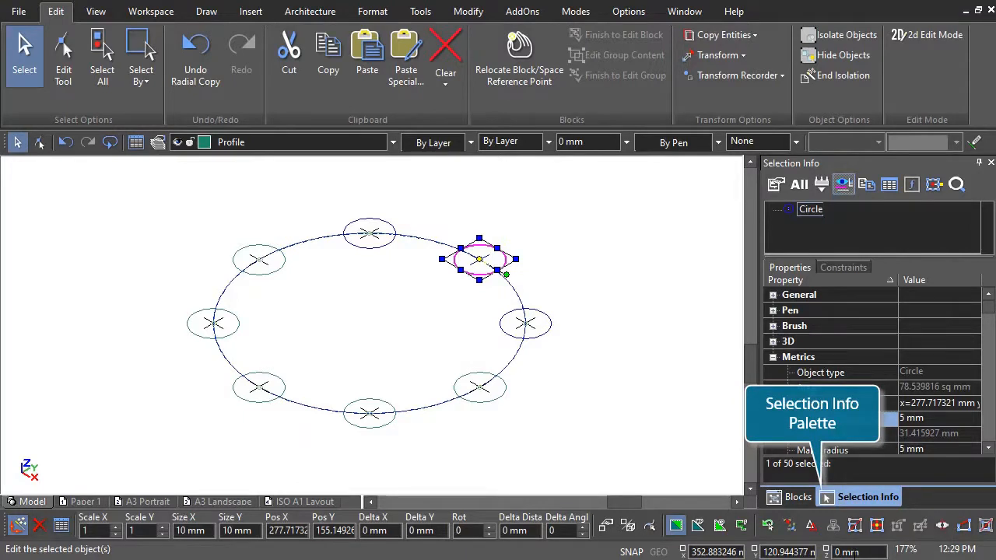
pyautogui.press('Escape')
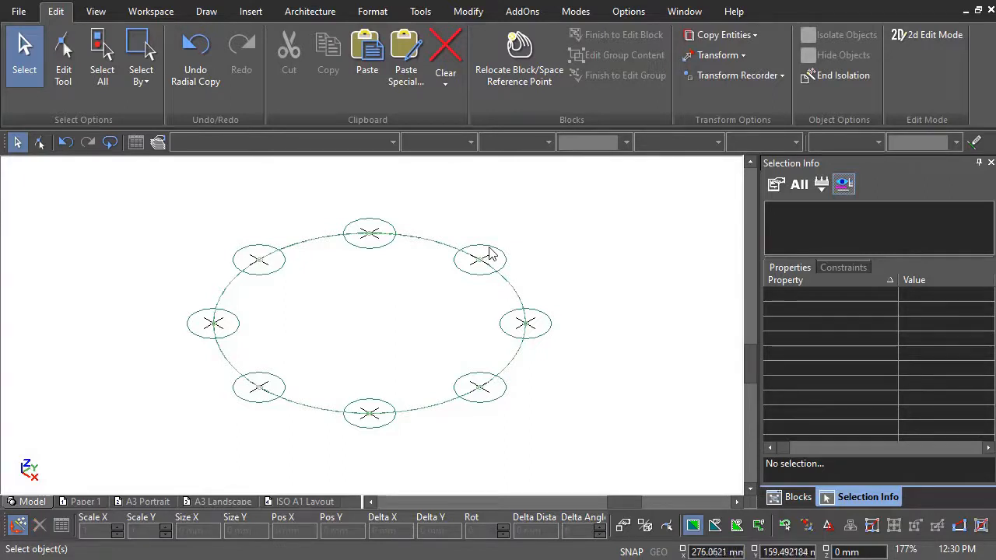
# Set the radius of the original small circle in the radial pattern to 8 mm.
pyautogui.click(490, 252)
pyautogui.click(523, 263)
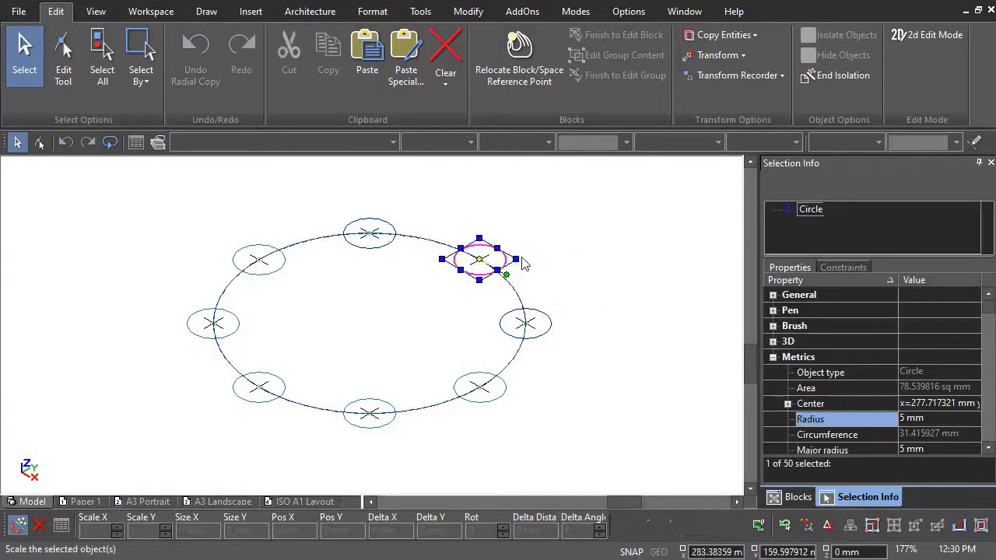
pyautogui.click(934, 418)
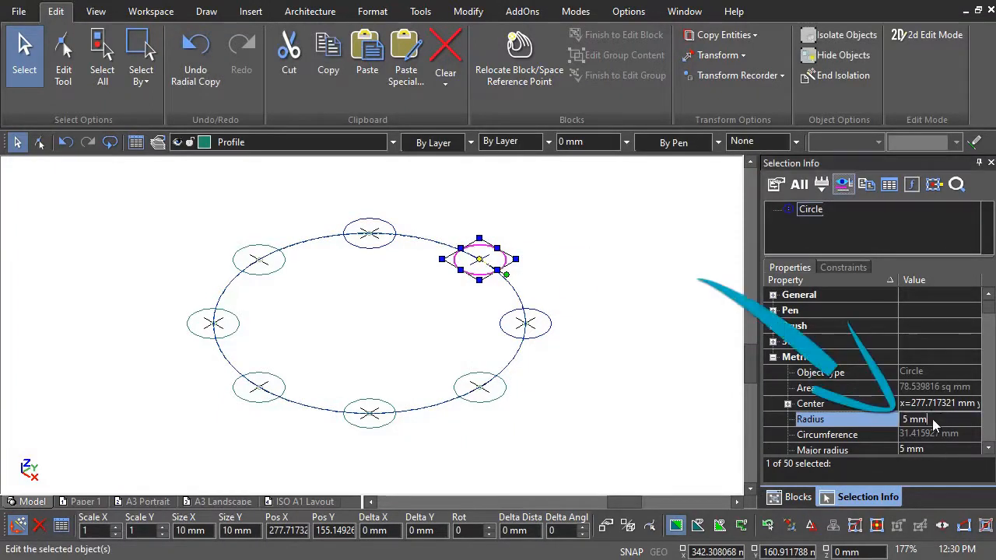
pyautogui.write('8')
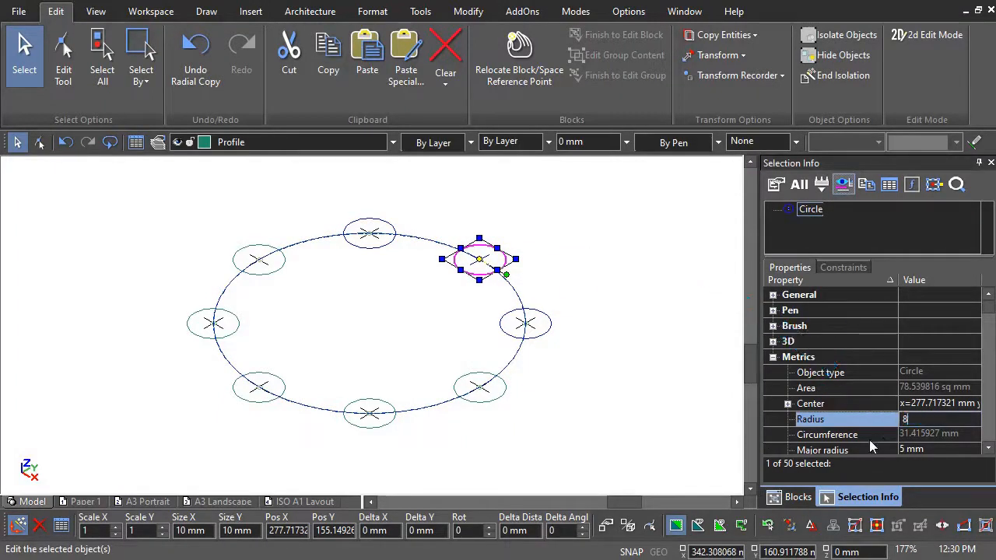
pyautogui.press('Return')
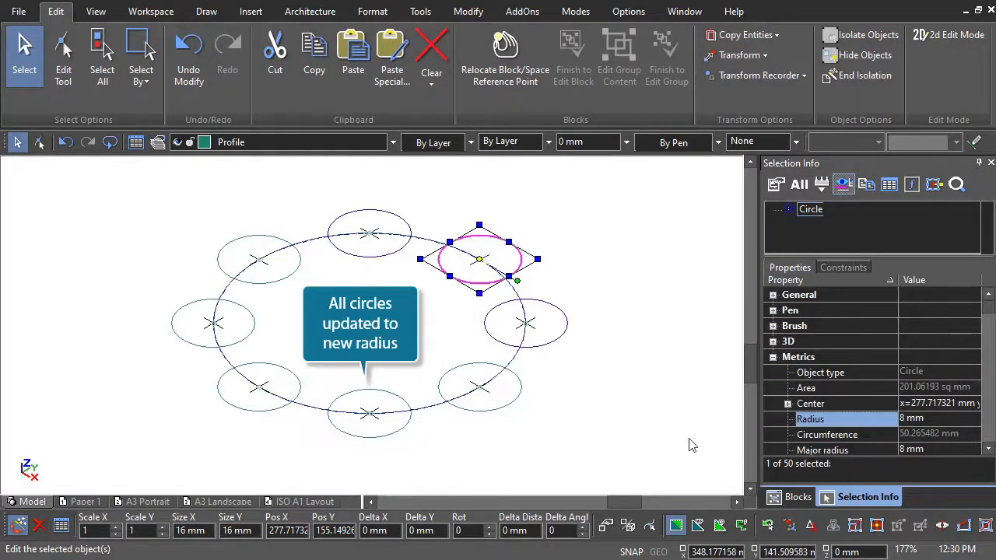
# Set the patterned circle's radius back to 5 mm and clear the selection.
pyautogui.click(941, 418)
pyautogui.write('5')
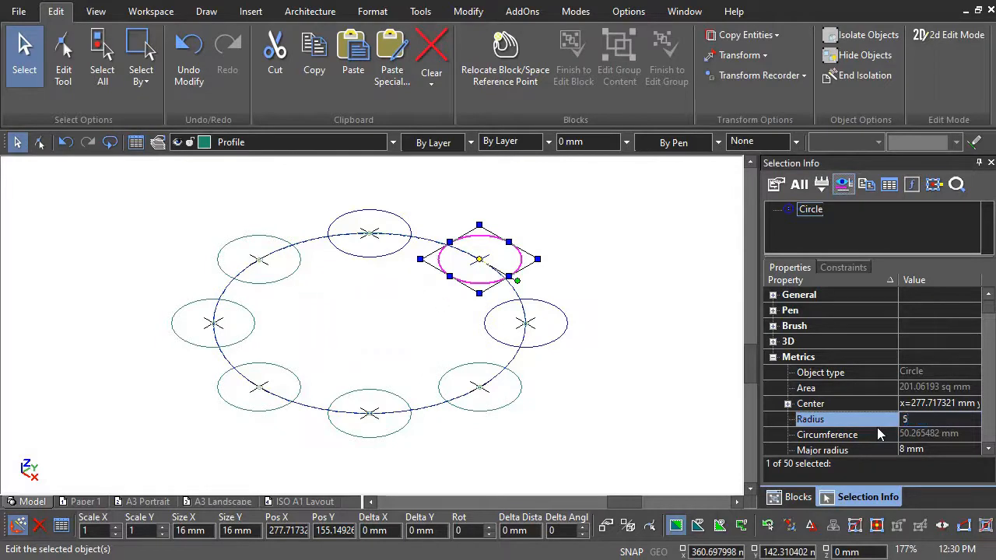
pyautogui.press('Return')
pyautogui.click(652, 371)
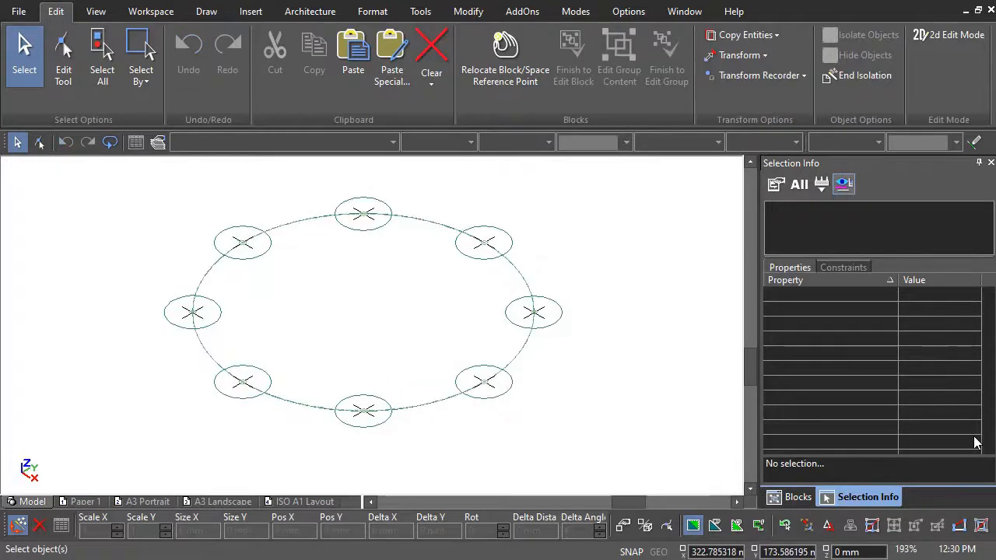
# Create a block named Pattern from the whole circle pattern and remove the original geometry from the drawing.
pyautogui.click(785, 502)
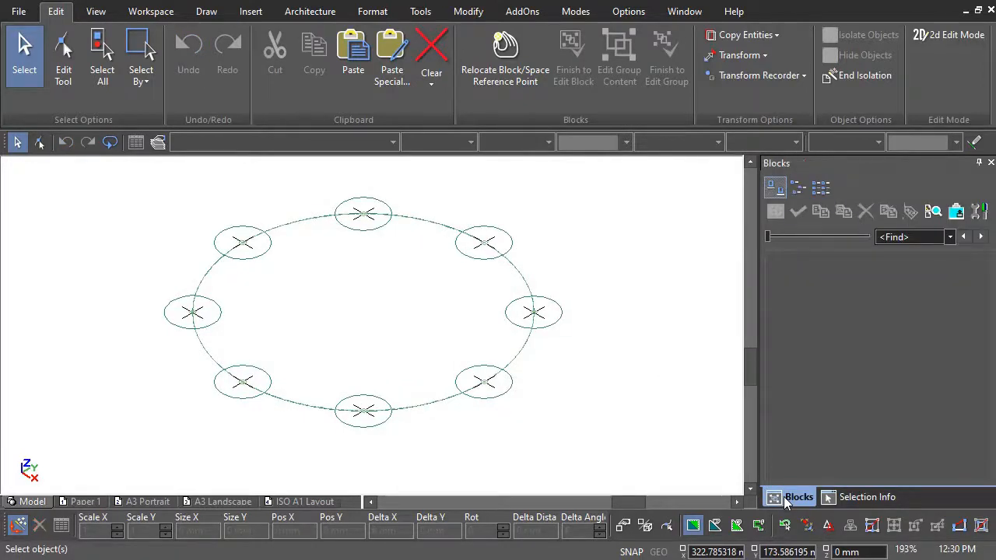
pyautogui.click(78, 471)
pyautogui.click(628, 179)
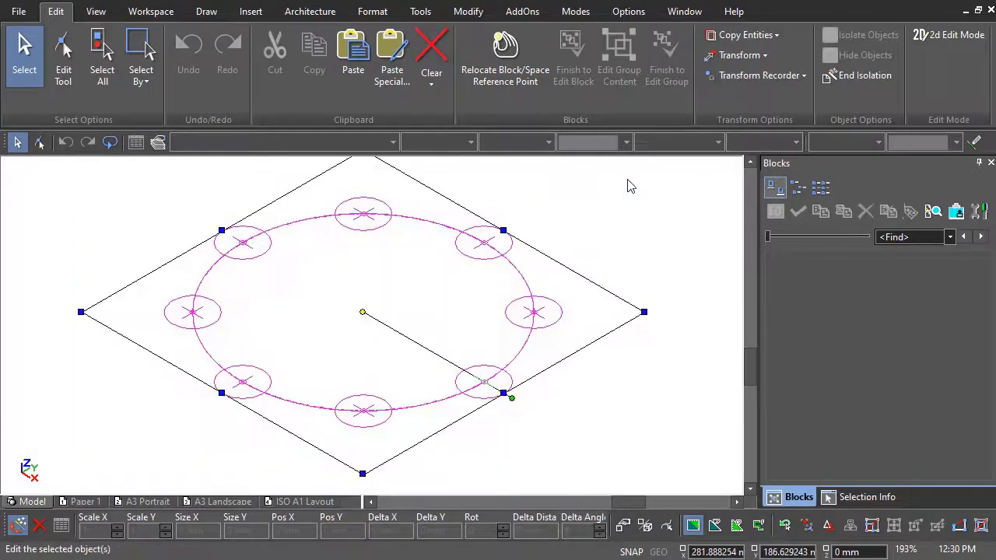
pyautogui.click(363, 312)
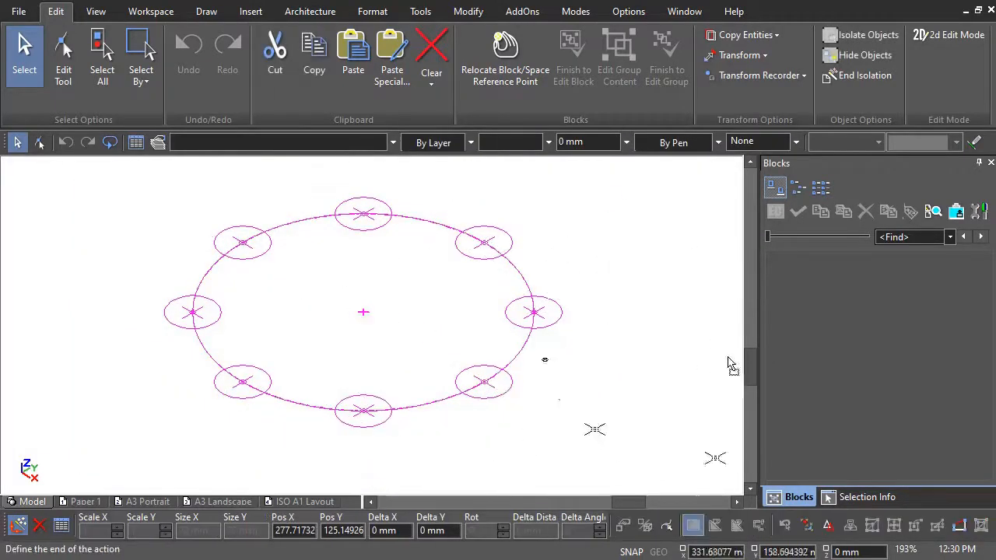
pyautogui.click(833, 296)
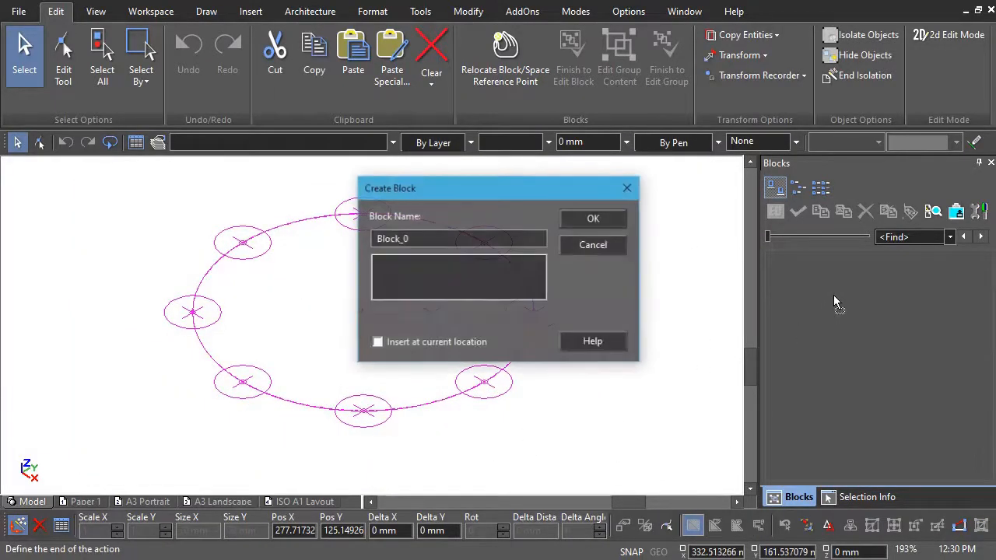
pyautogui.click(437, 239)
pyautogui.moveTo(436, 239); pyautogui.dragTo(334, 242)
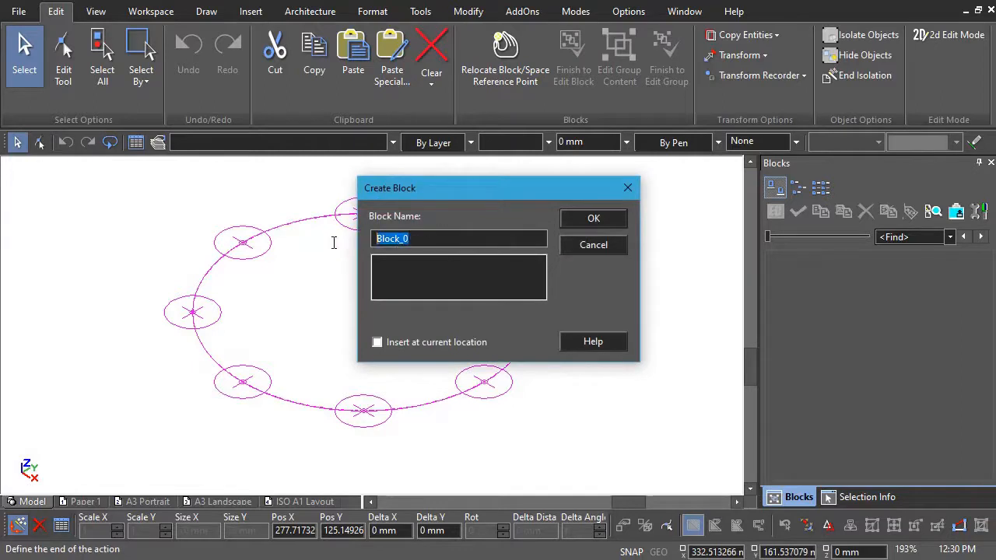
pyautogui.write('Pattern')
pyautogui.click(592, 219)
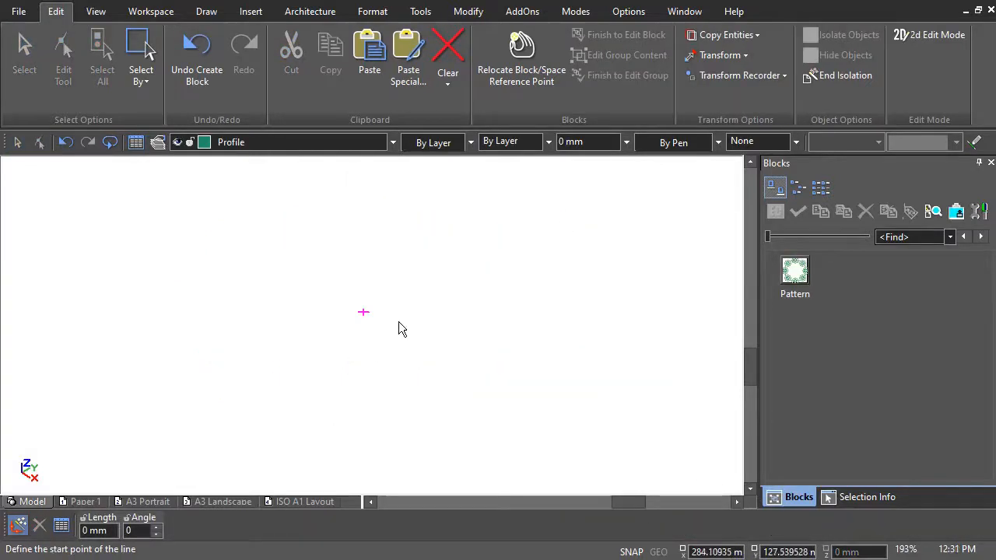
# Check the drawing's ACIS settings, including Create Editing History (Part Tree), and accept them.
pyautogui.click(620, 15)
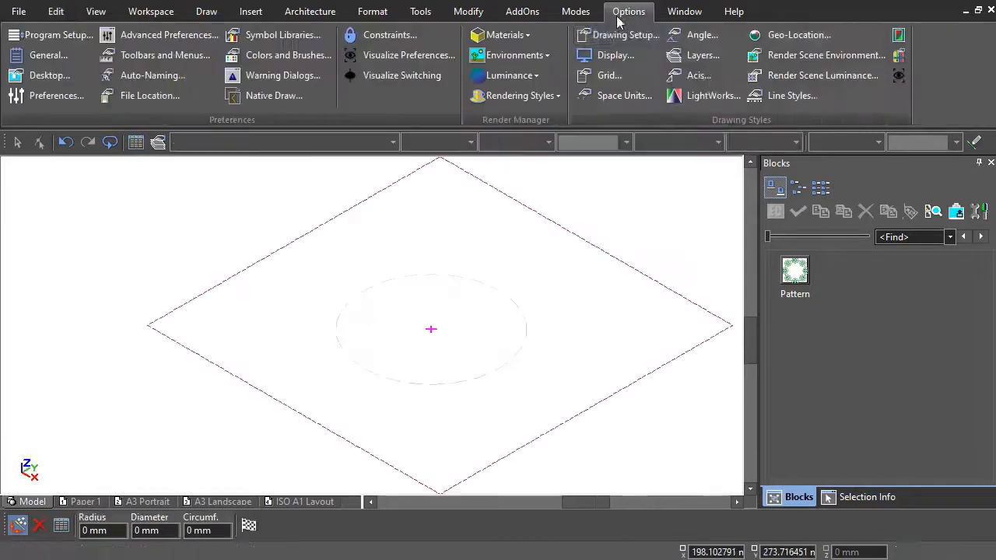
pyautogui.click(695, 78)
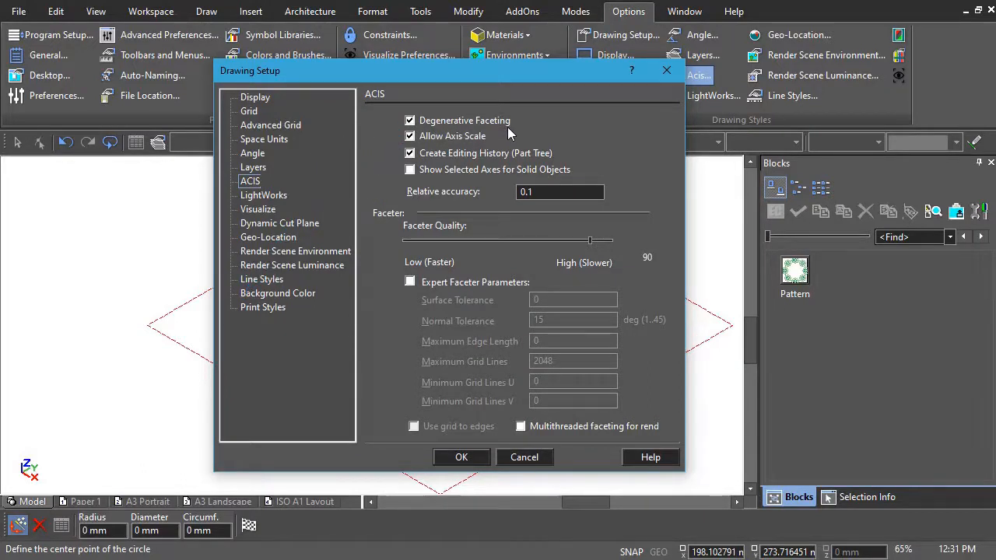
pyautogui.click(465, 459)
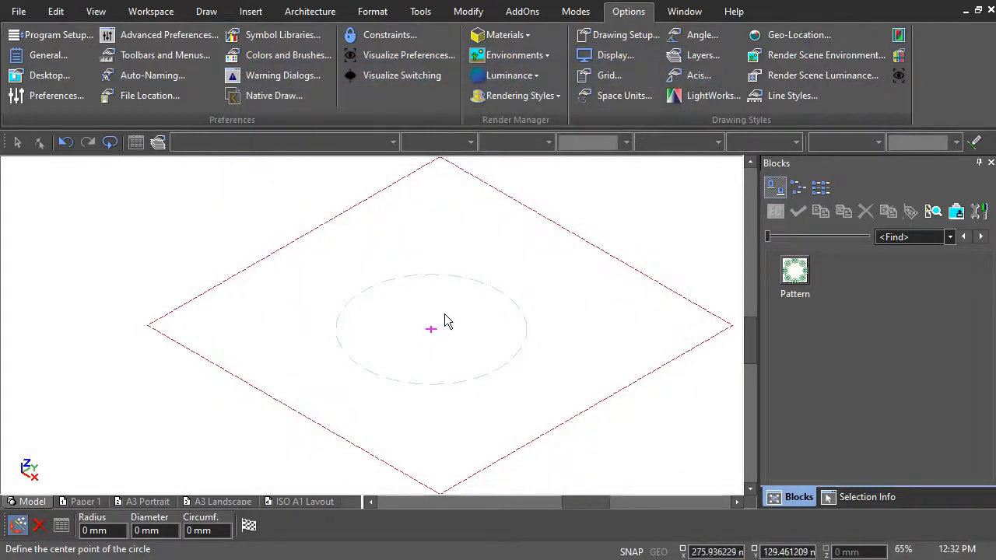
# Draw a cylinder of 50 mm radius and 80 mm height centred on the construction circle.
pyautogui.click(207, 14)
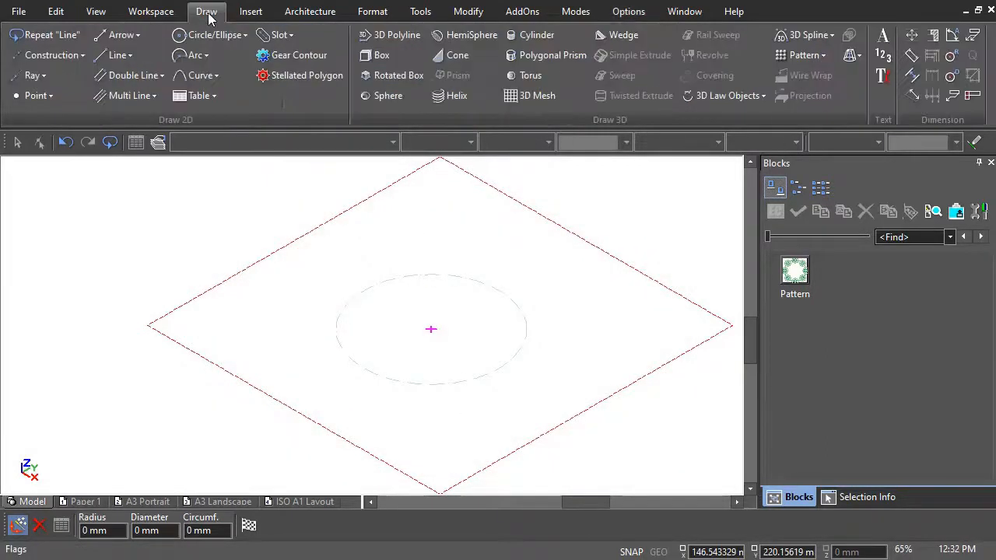
pyautogui.click(527, 36)
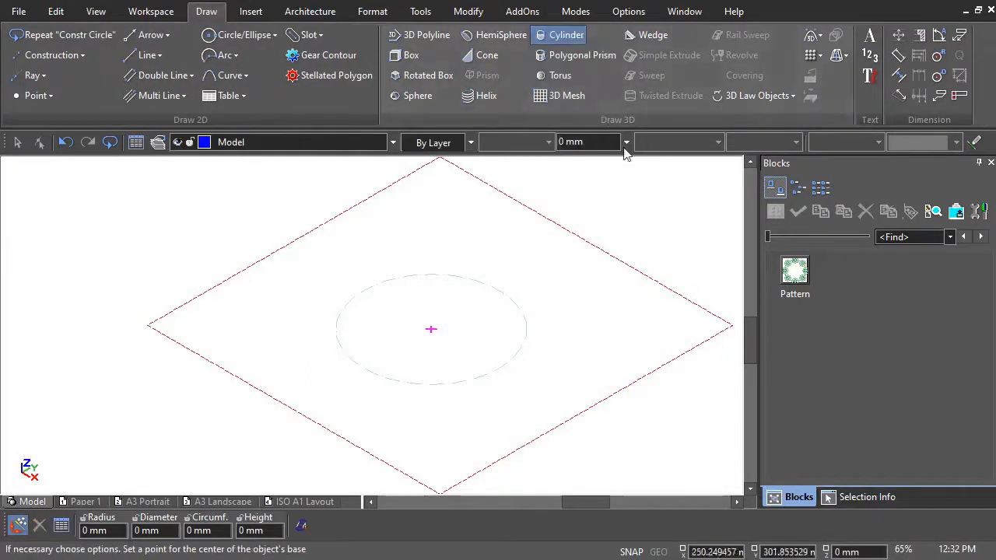
pyautogui.click(507, 370)
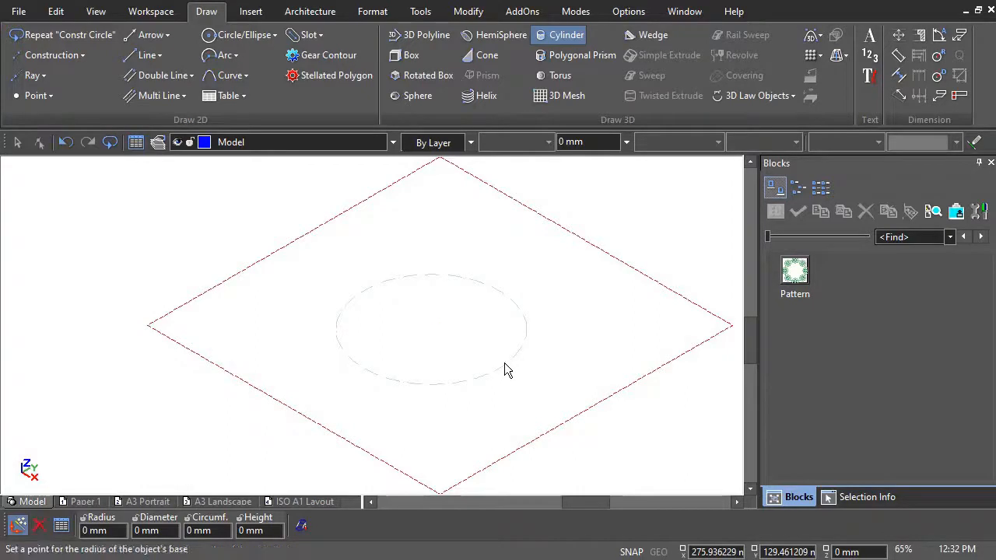
pyautogui.press('Tab')
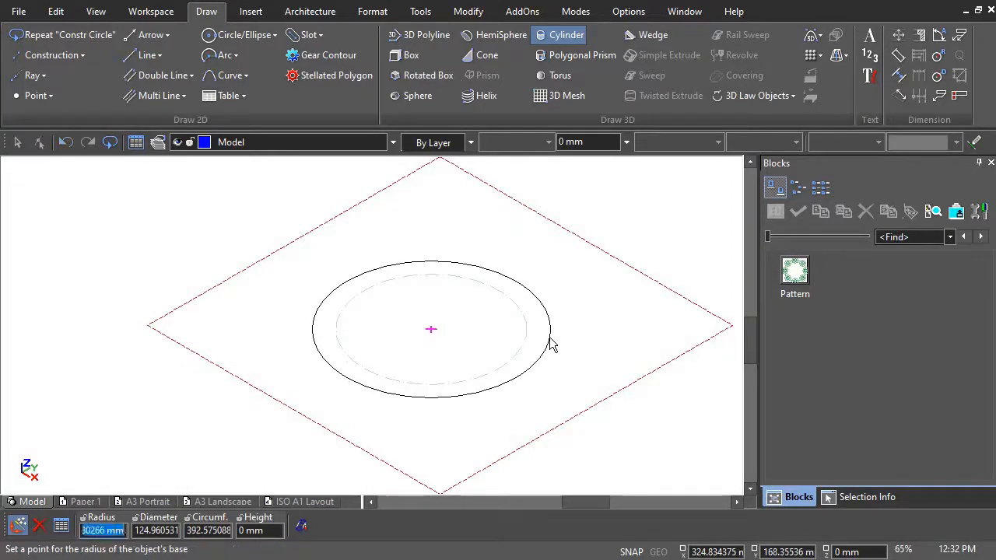
pyautogui.write('50')
pyautogui.press('Tab')
pyautogui.press('Tab')
pyautogui.press('Tab')
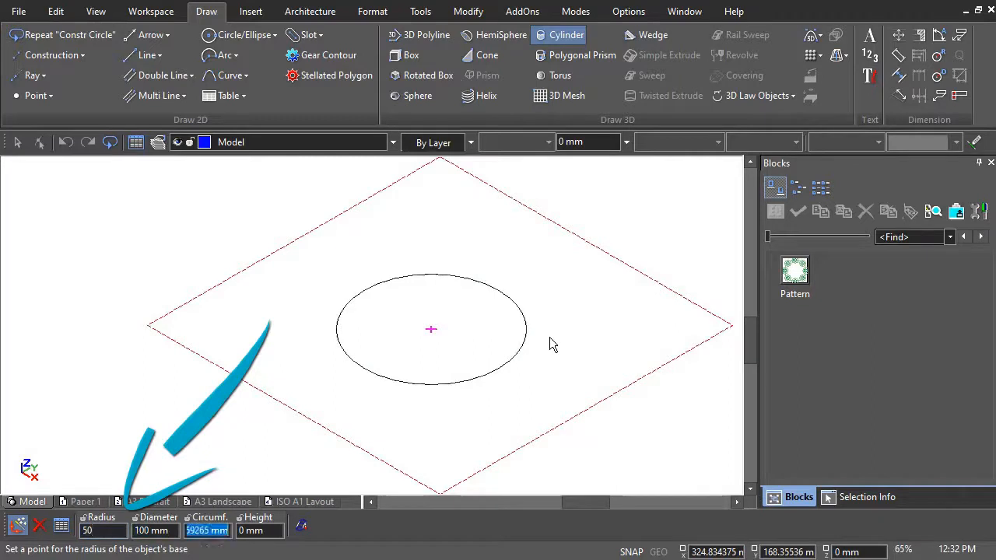
pyautogui.write('80')
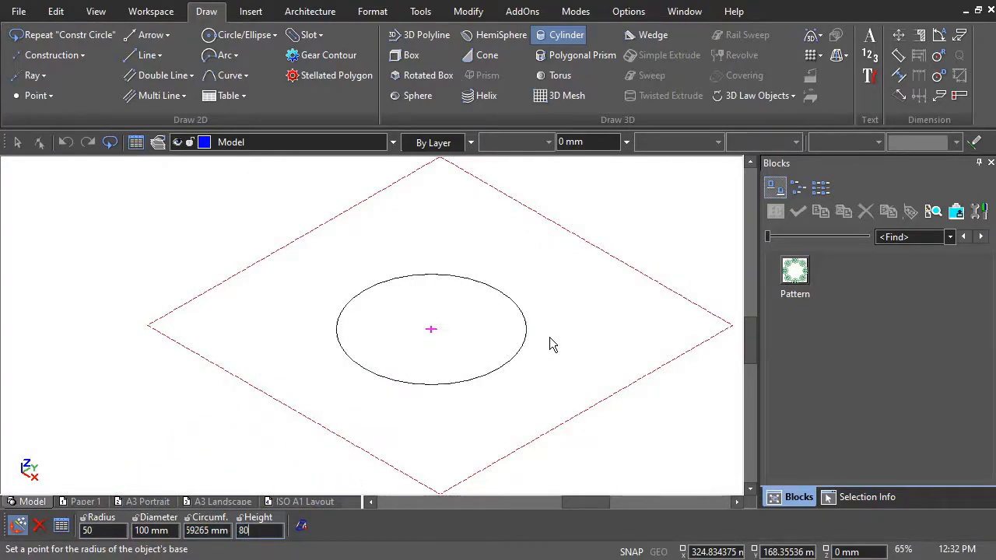
pyautogui.press('Return')
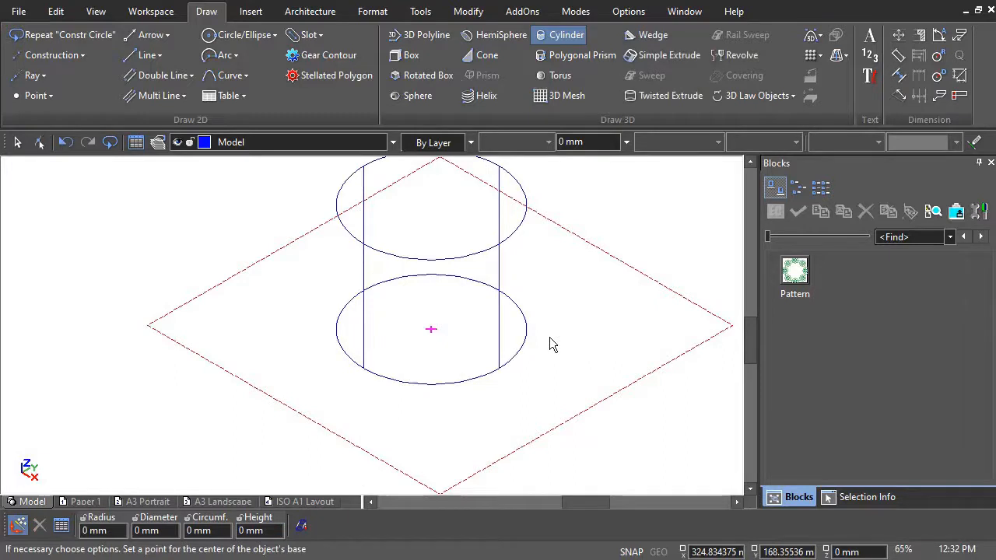
# Check the cylinder in a shaded rendering and return the display to wireframe.
pyautogui.moveTo(749, 357); pyautogui.dragTo(747, 346)
pyautogui.moveTo(575, 501); pyautogui.dragTo(589, 501)
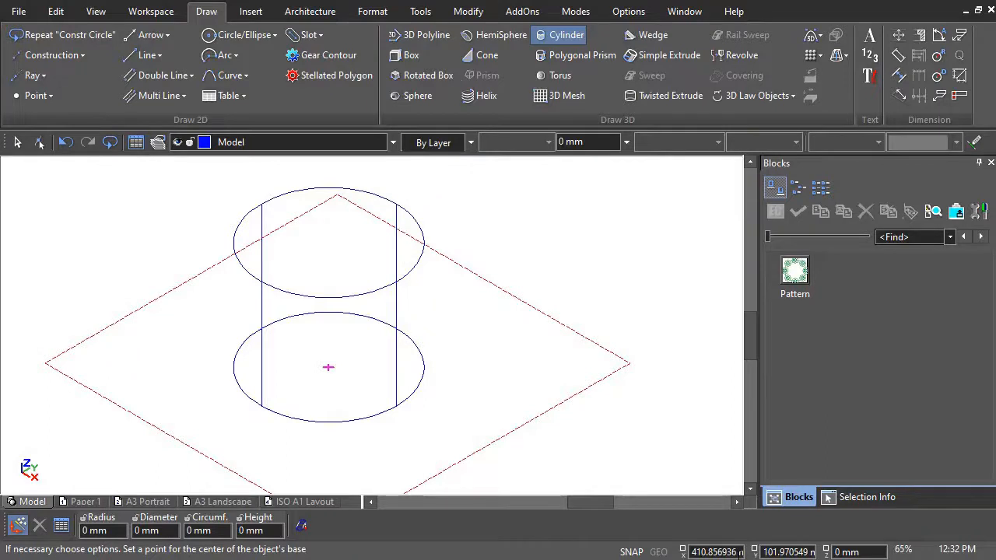
pyautogui.rightClick(512, 289)
pyautogui.click(637, 221)
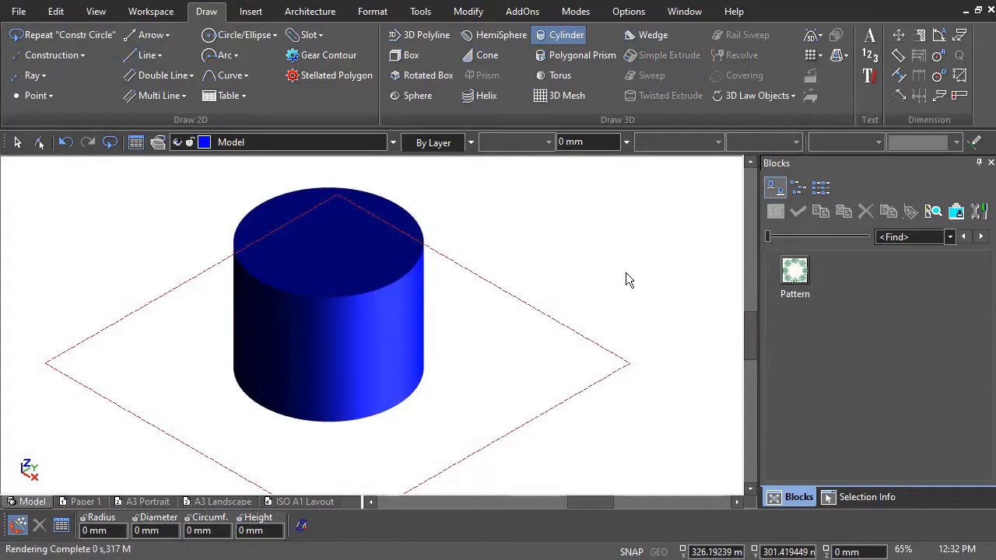
pyautogui.rightClick(600, 263)
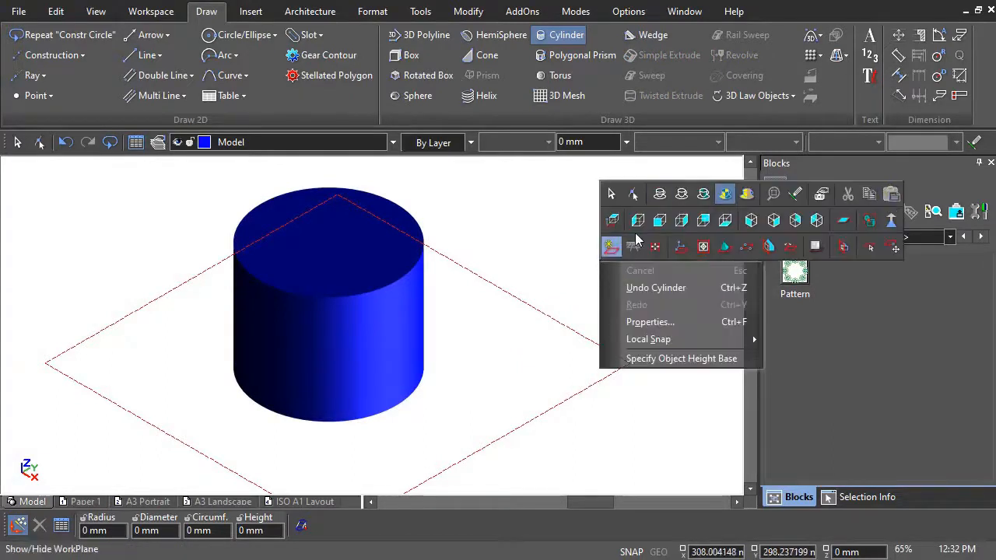
pyautogui.click(658, 198)
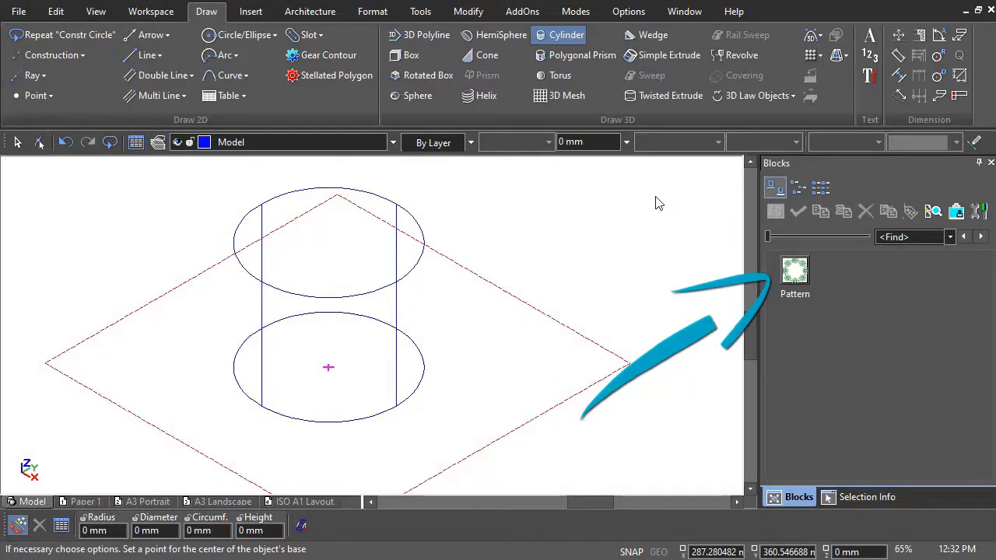
# Insert the Pattern block at the centre of the cylinder's base and clear the selection.
pyautogui.click(794, 277)
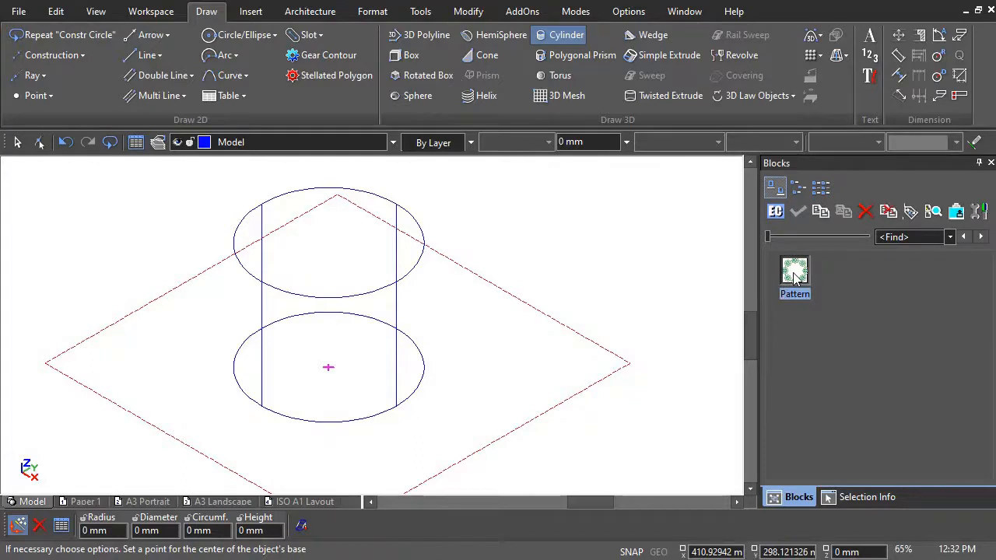
pyautogui.moveTo(795, 279); pyautogui.dragTo(329, 377)
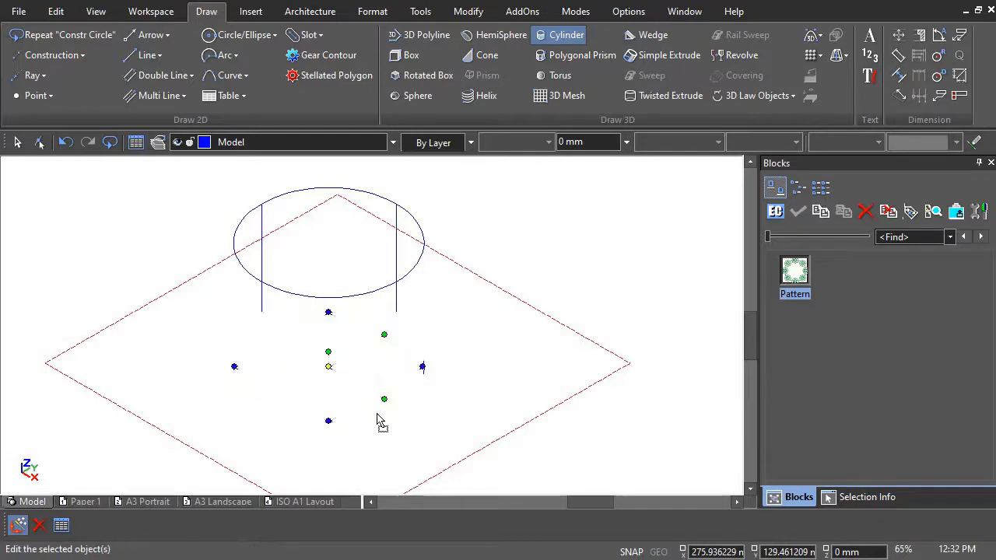
pyautogui.click(509, 431)
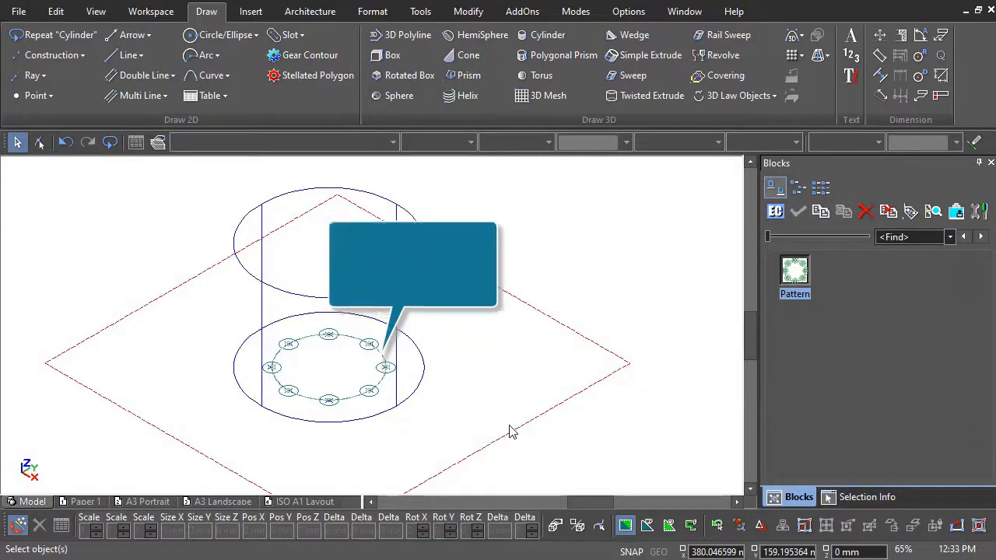
# Start an imprint on the cylinder's bottom face, choosing the imprint mode and the inserted pattern's large circle as the closed profile.
pyautogui.click(471, 12)
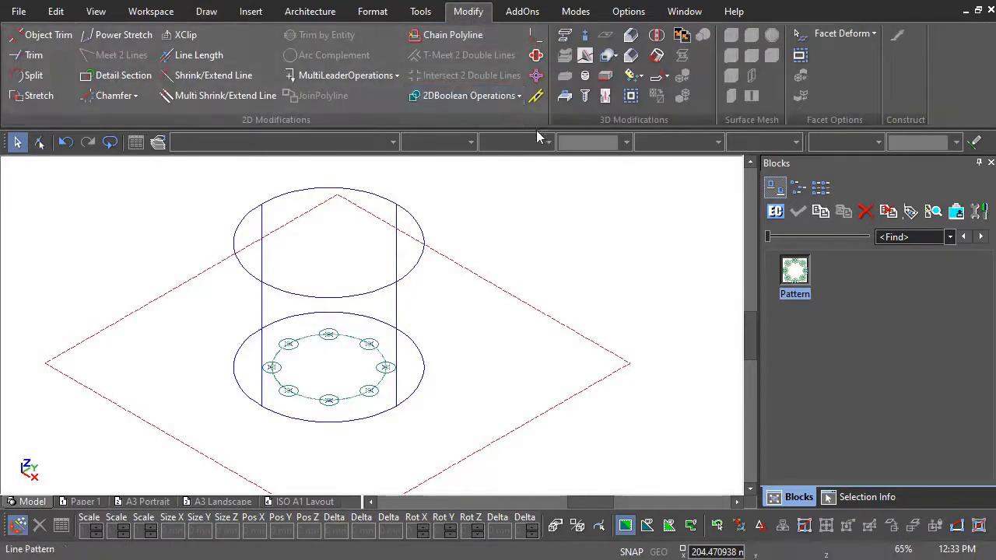
pyautogui.click(565, 96)
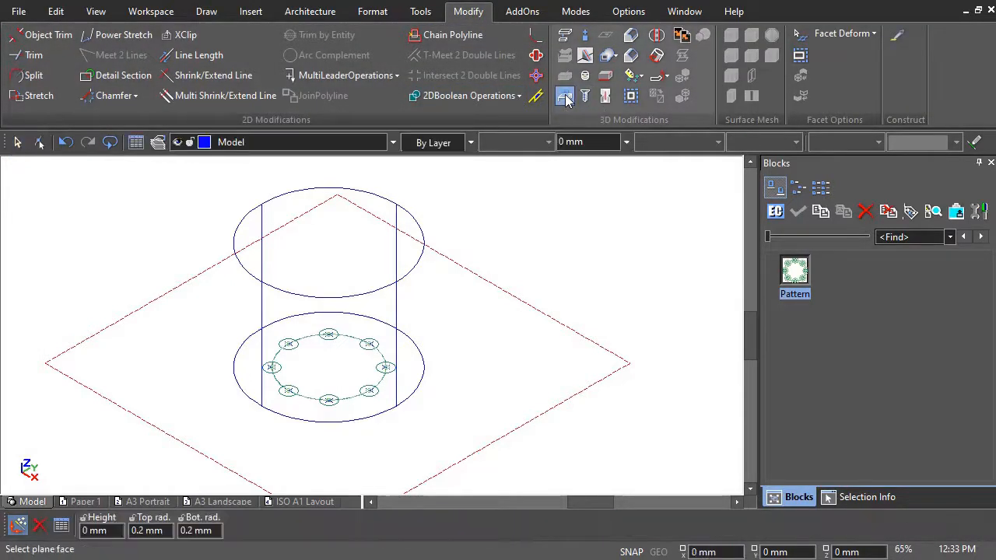
pyautogui.click(419, 372)
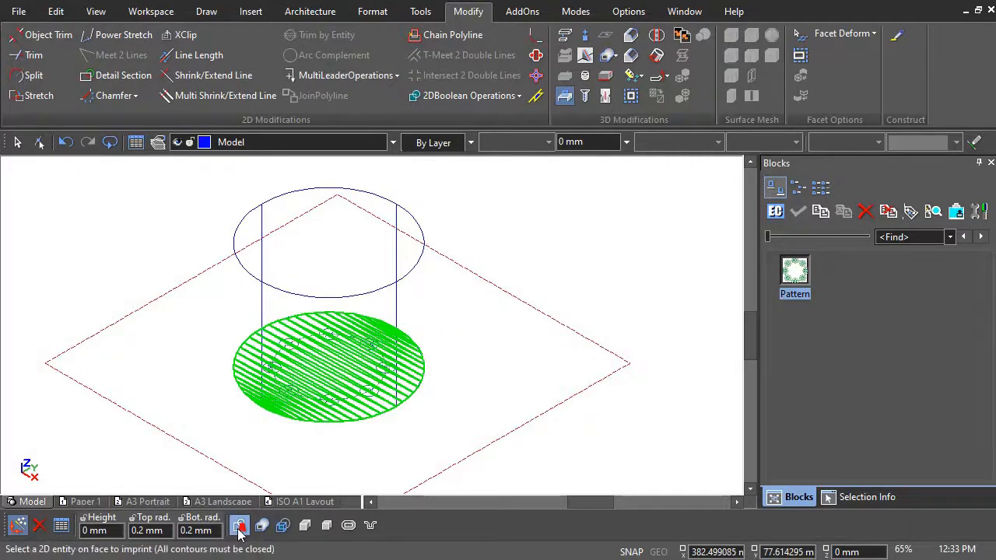
pyautogui.click(283, 527)
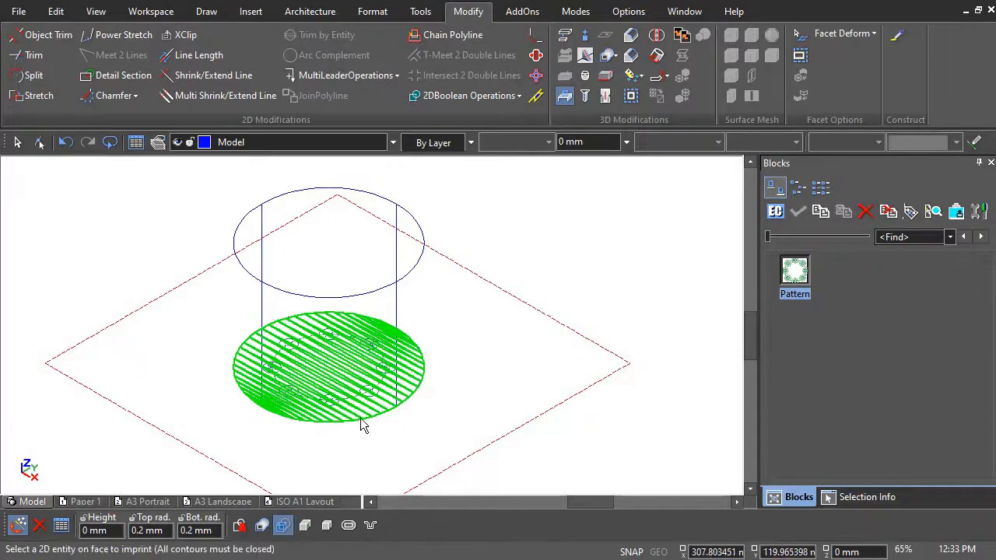
pyautogui.scroll(5, 371, 325)
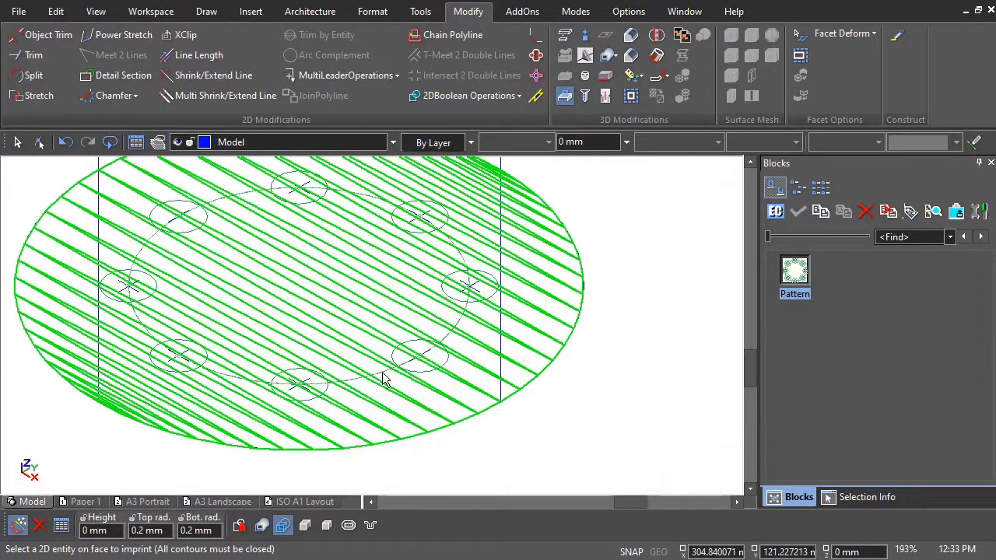
pyautogui.click(383, 373)
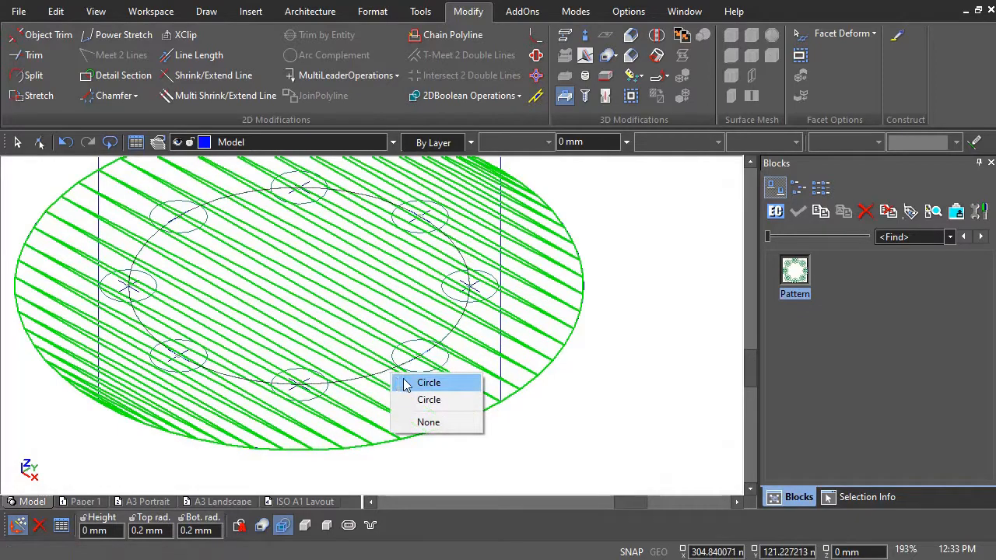
pyautogui.click(428, 383)
pyautogui.scroll(-2, 372, 333)
pyautogui.scroll(-1, 374, 333)
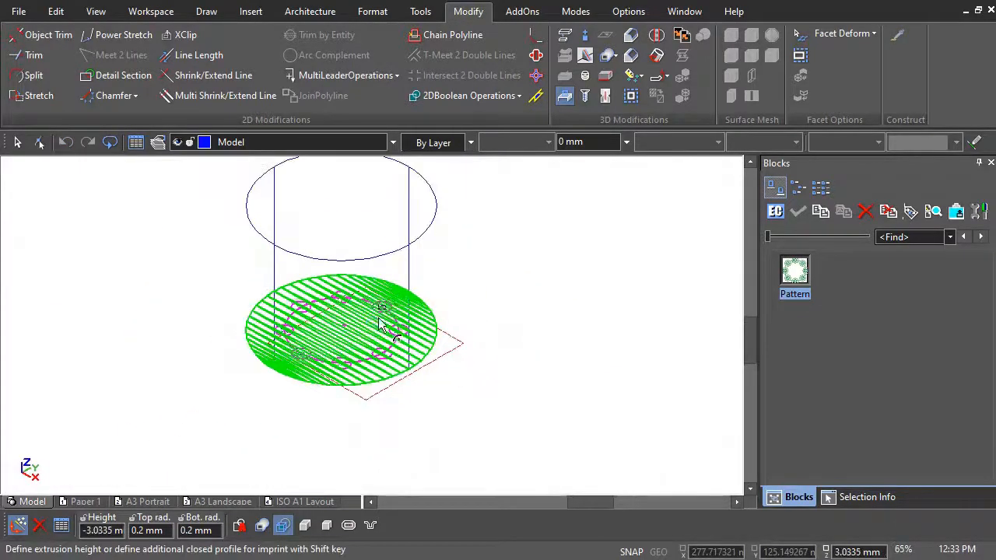
# Apply the imprint with a height of 80 mm and top and bottom radii of 0.
pyautogui.press('Tab')
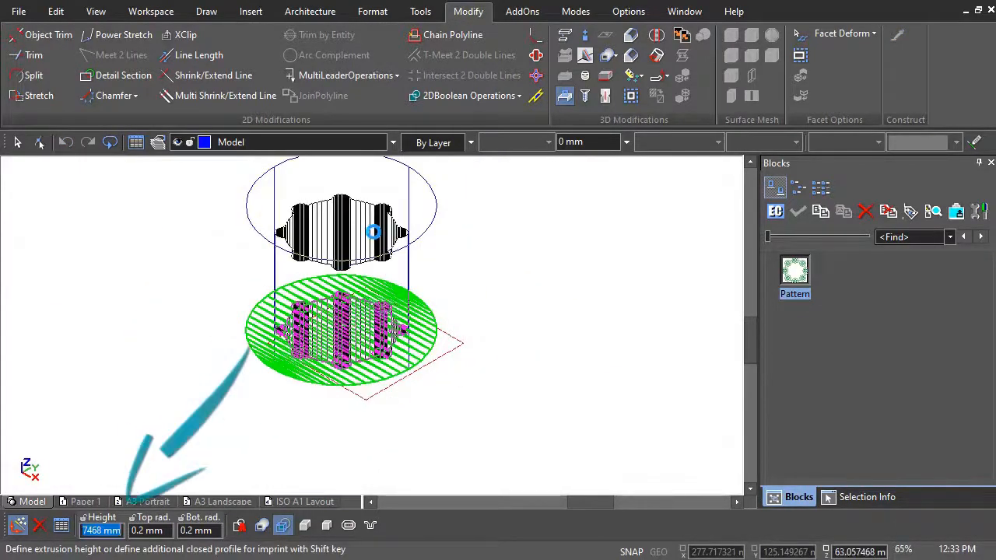
pyautogui.write('80')
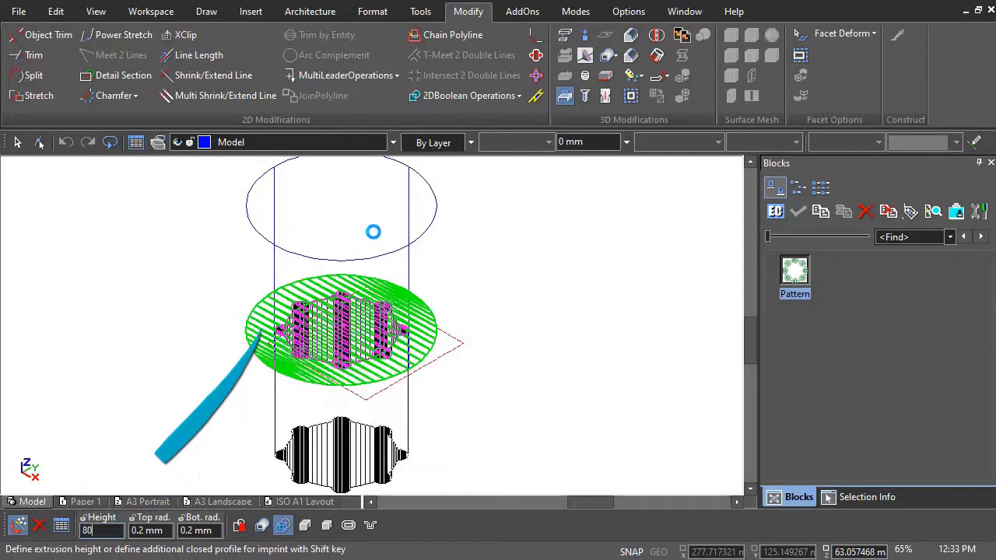
pyautogui.press('Tab')
pyautogui.write('0')
pyautogui.press('Tab')
pyautogui.write('0')
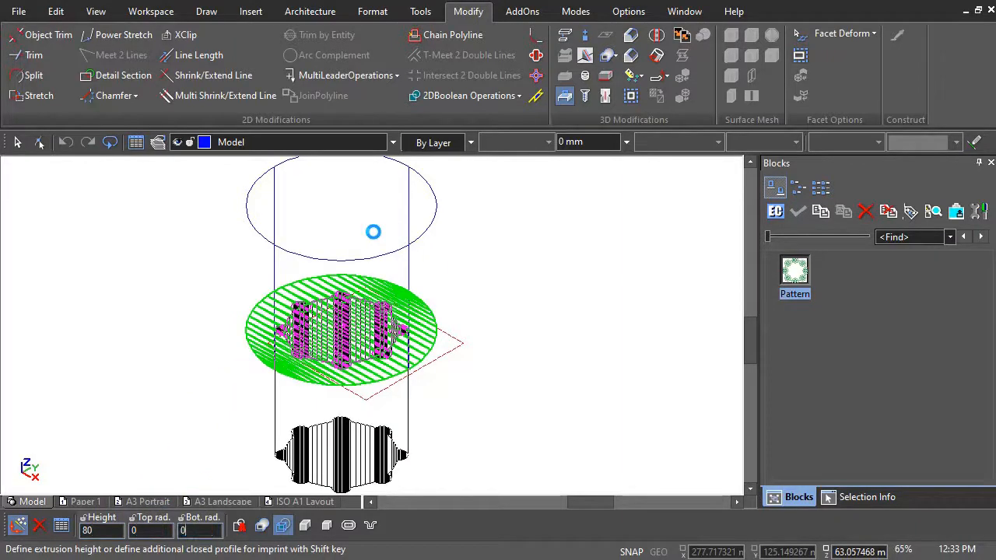
pyautogui.press('Return')
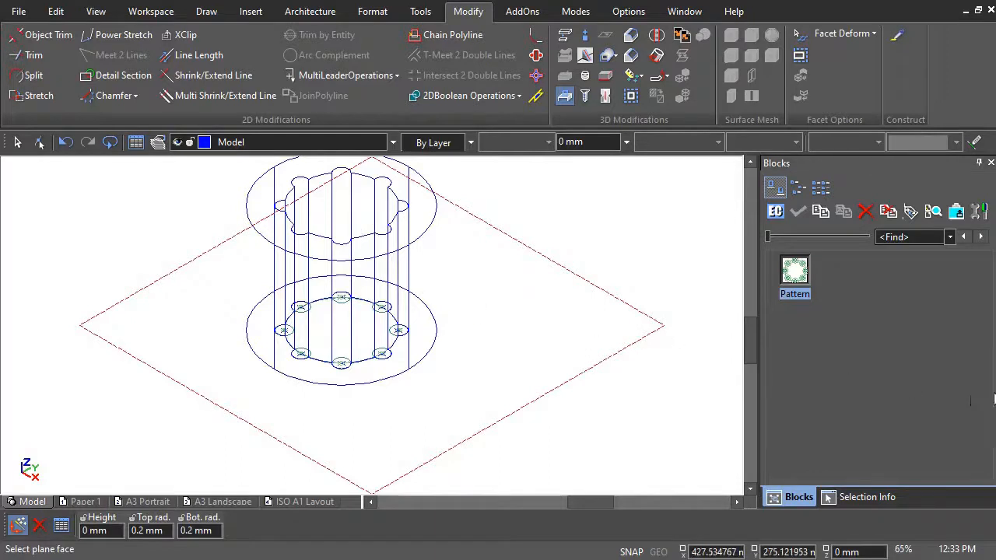
# Inspect the patterned cutout through the cylinder in a quality rendering.
pyautogui.scroll(1, 993, 442)
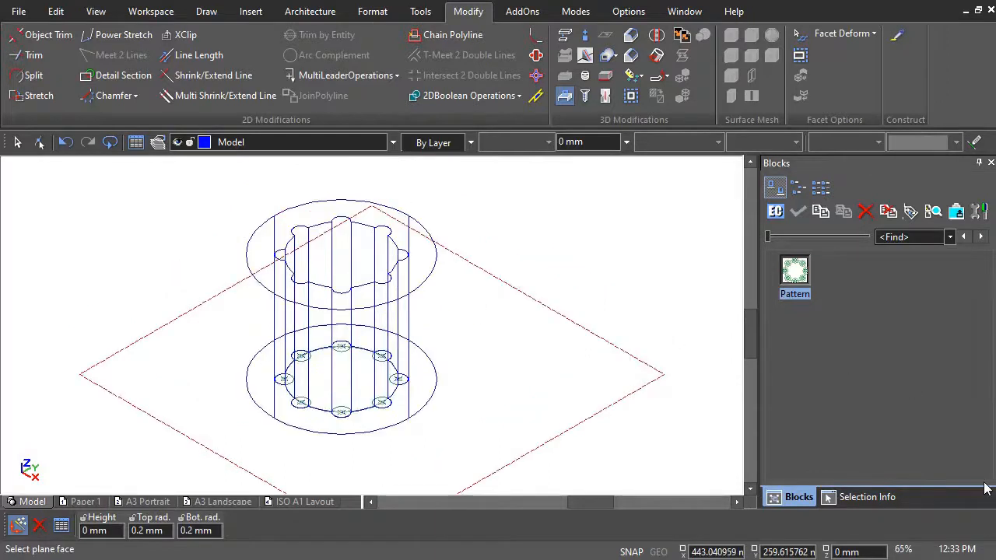
pyautogui.rightClick(483, 232)
pyautogui.click(612, 164)
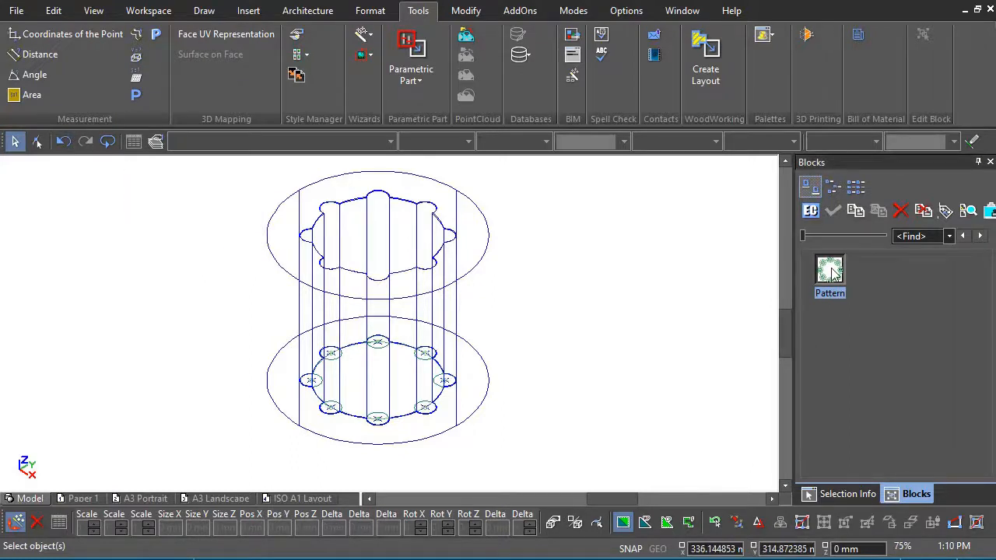
# Edit the Pattern block's contents, set one small circle's radius to 8 mm and finish the block edit.
pyautogui.click(811, 211)
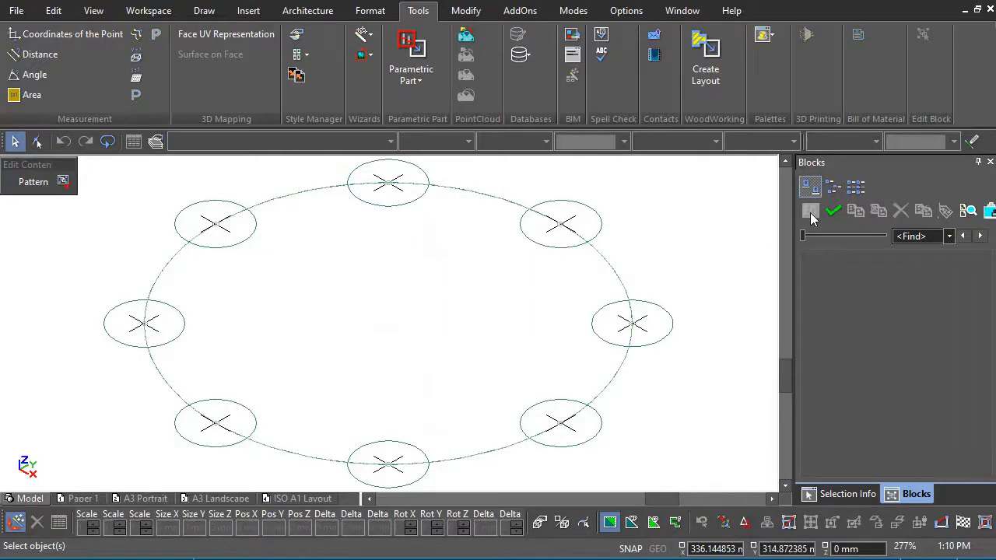
pyautogui.click(600, 224)
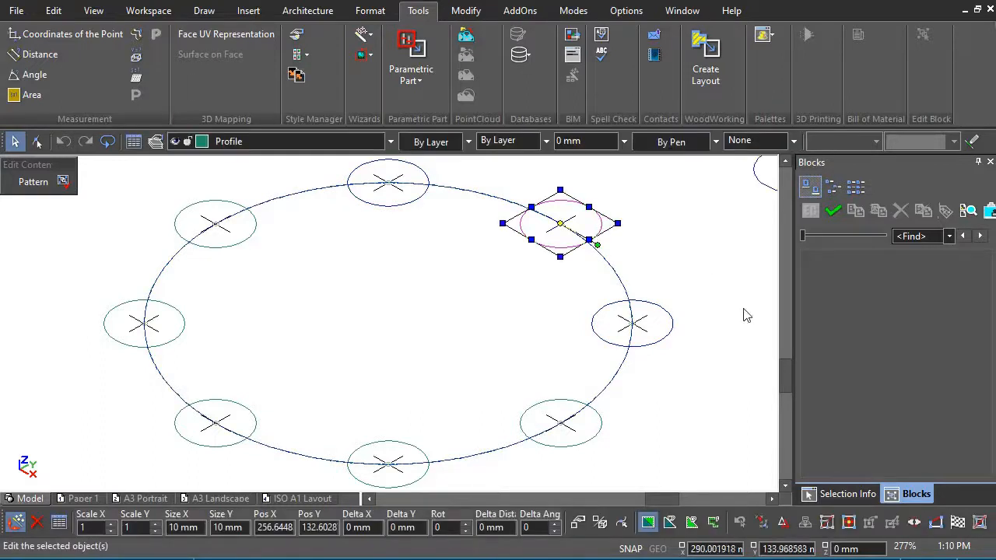
pyautogui.click(846, 495)
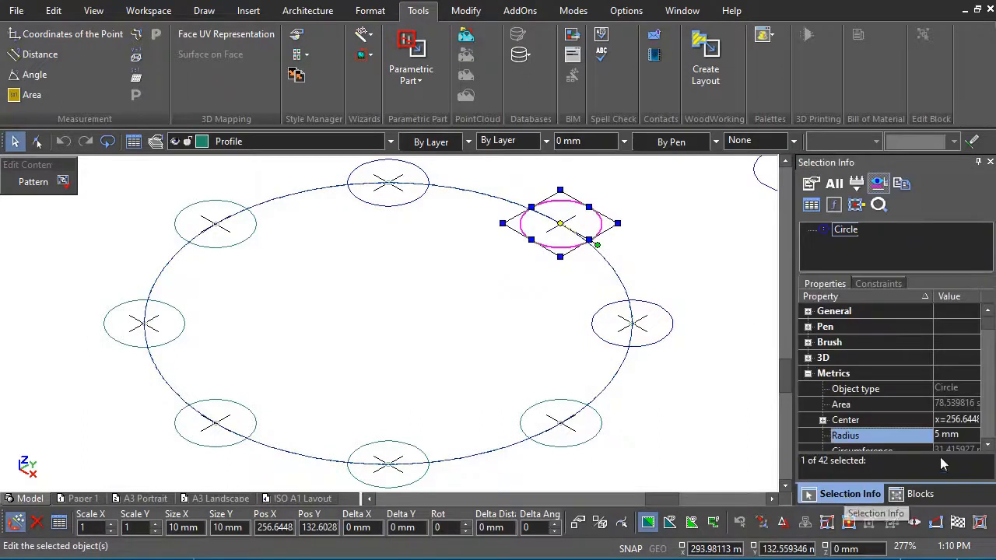
pyautogui.click(958, 436)
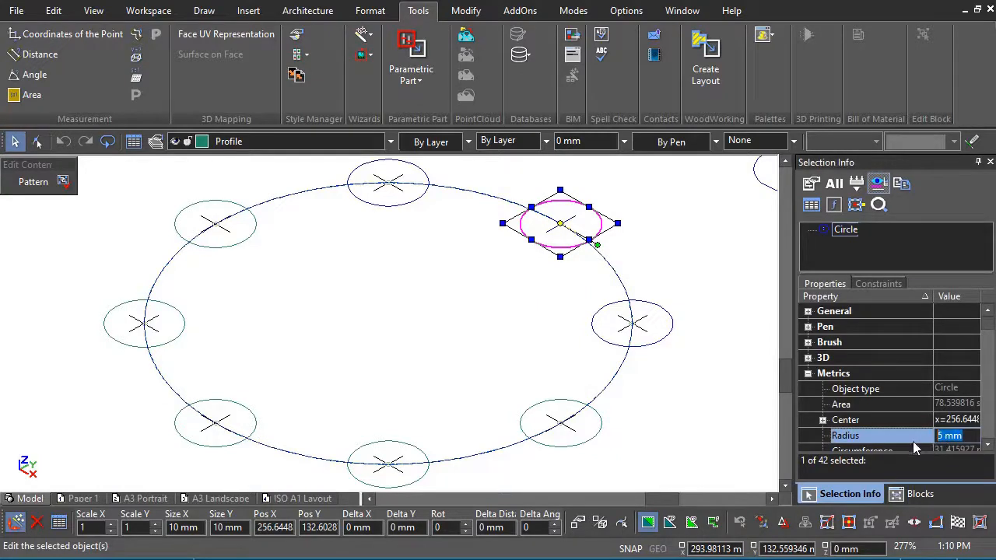
pyautogui.write('8')
pyautogui.press('Return')
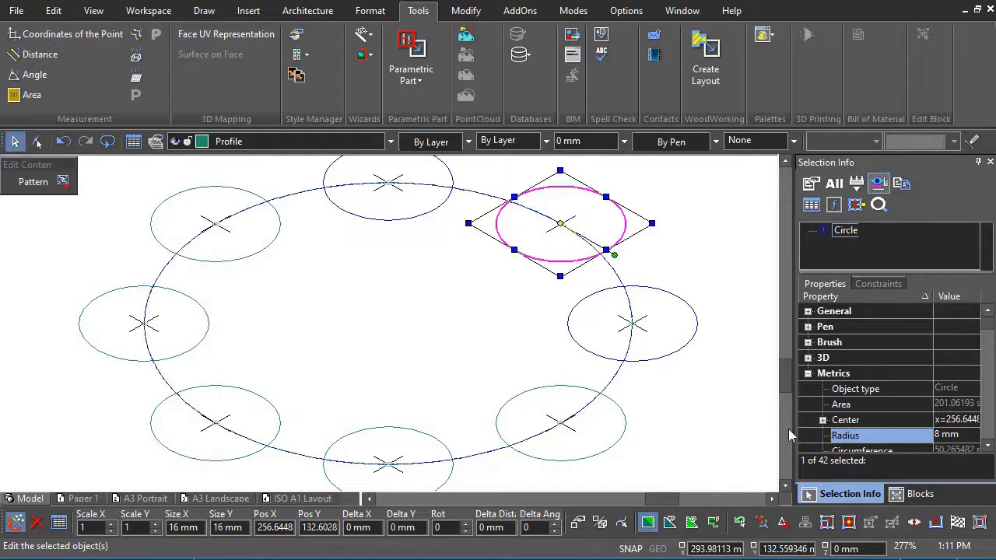
pyautogui.click(65, 187)
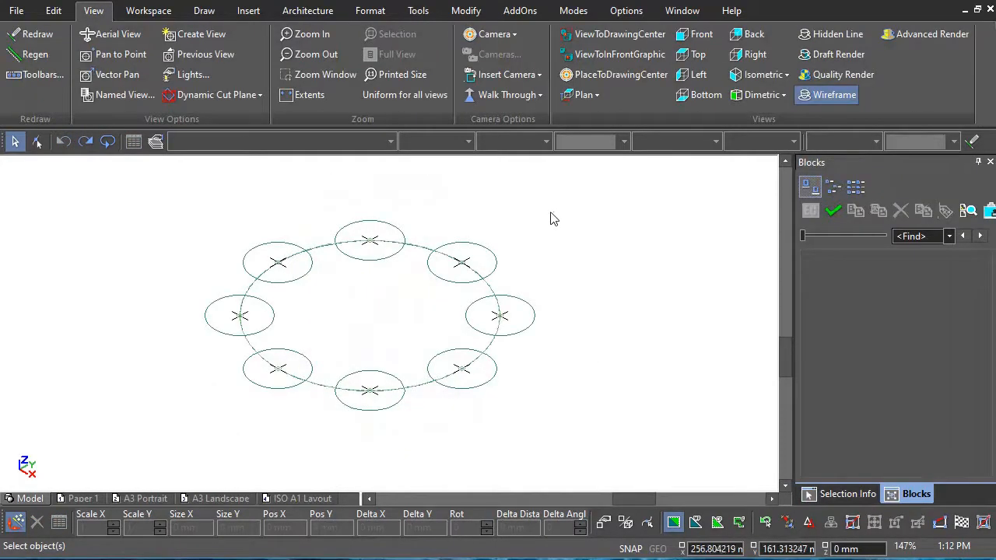
# Delete the four diagonally placed small circles from the Pattern block's contents in plan view.
pyautogui.rightClick(552, 215)
pyautogui.click(558, 140)
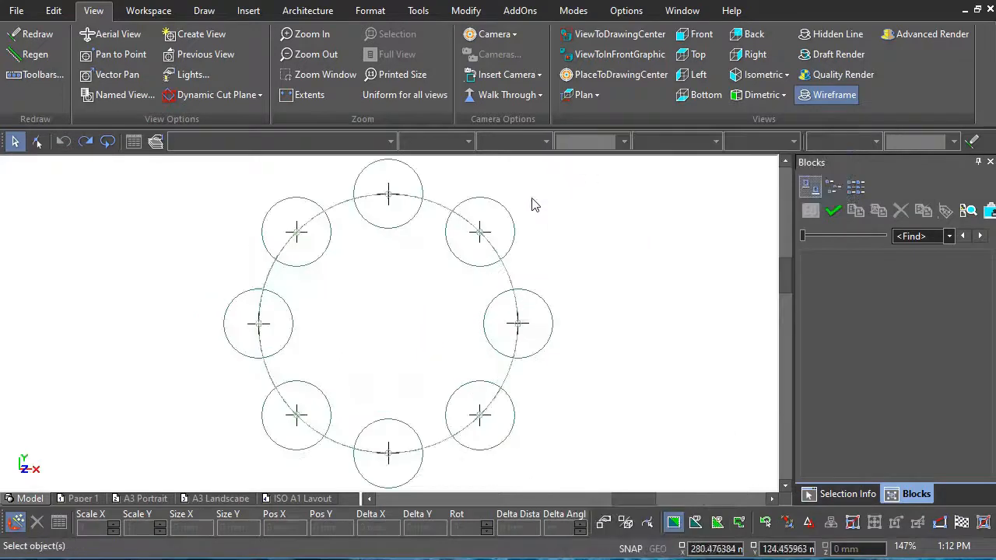
pyautogui.scroll(-1, 535, 205)
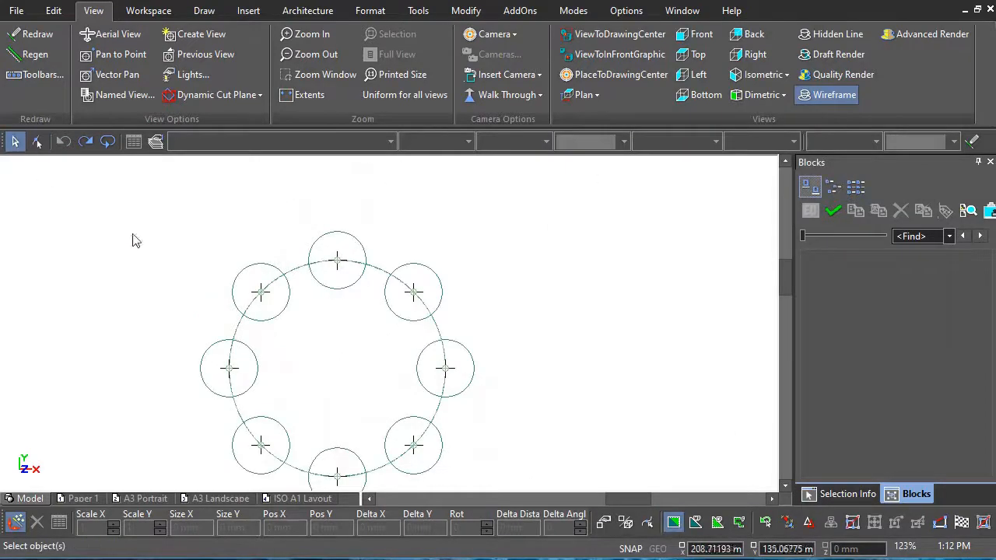
pyautogui.click(266, 322)
pyautogui.keyDown('shift'); pyautogui.click(407, 322); pyautogui.keyUp('shift')
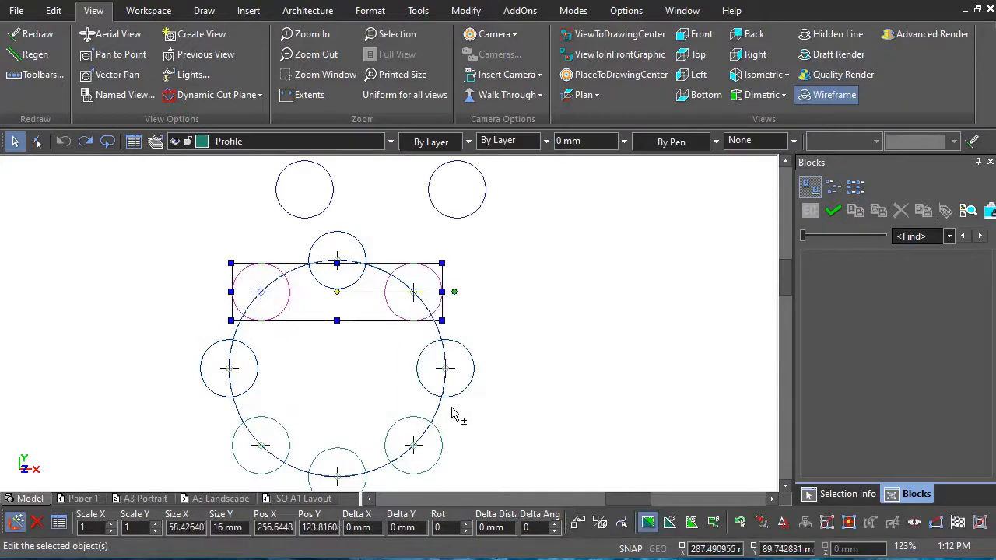
pyautogui.keyDown('shift'); pyautogui.click(440, 454); pyautogui.keyUp('shift')
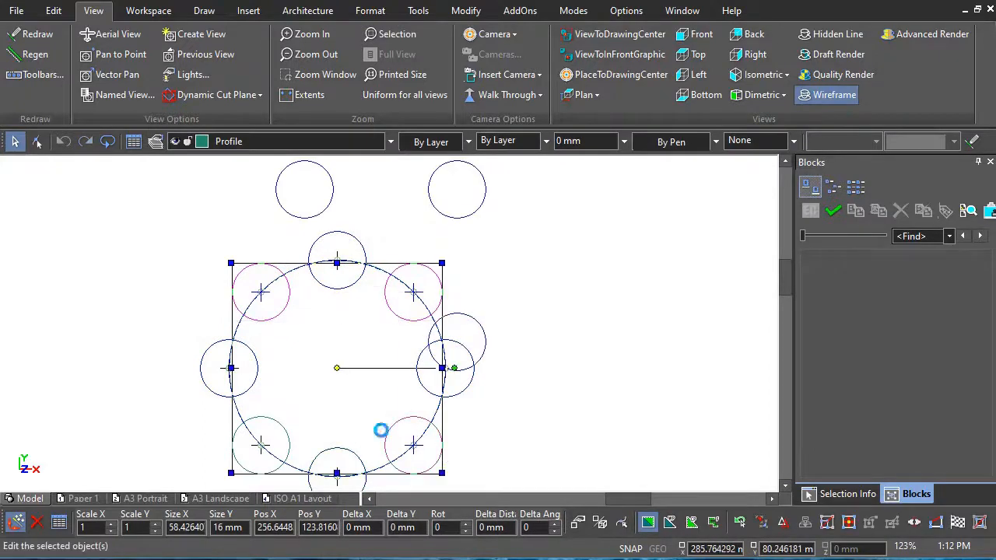
pyautogui.keyDown('shift'); pyautogui.click(284, 436); pyautogui.keyUp('shift')
pyautogui.press('Delete')
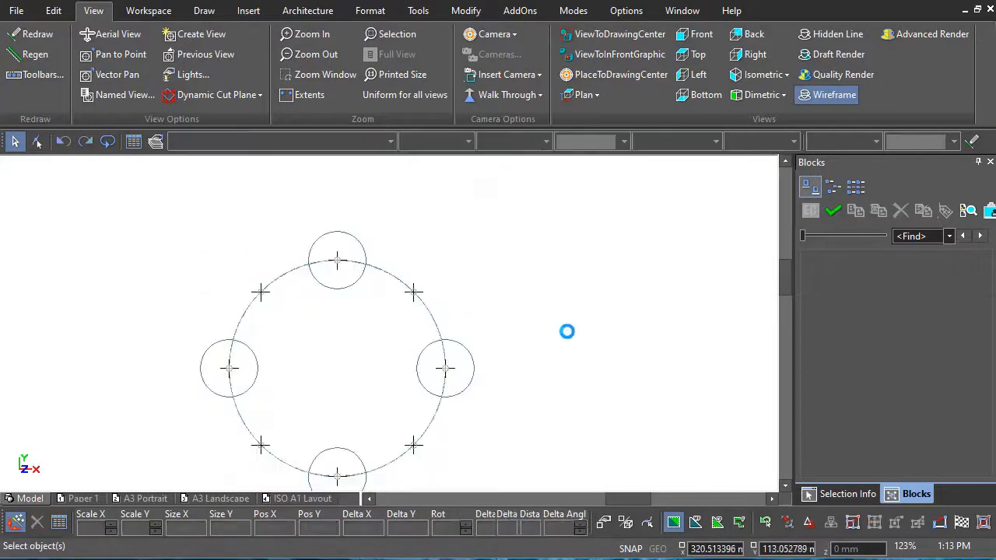
# Restore the isometric view and finish editing the Pattern block to update the cylinder's cutout.
pyautogui.rightClick(576, 203)
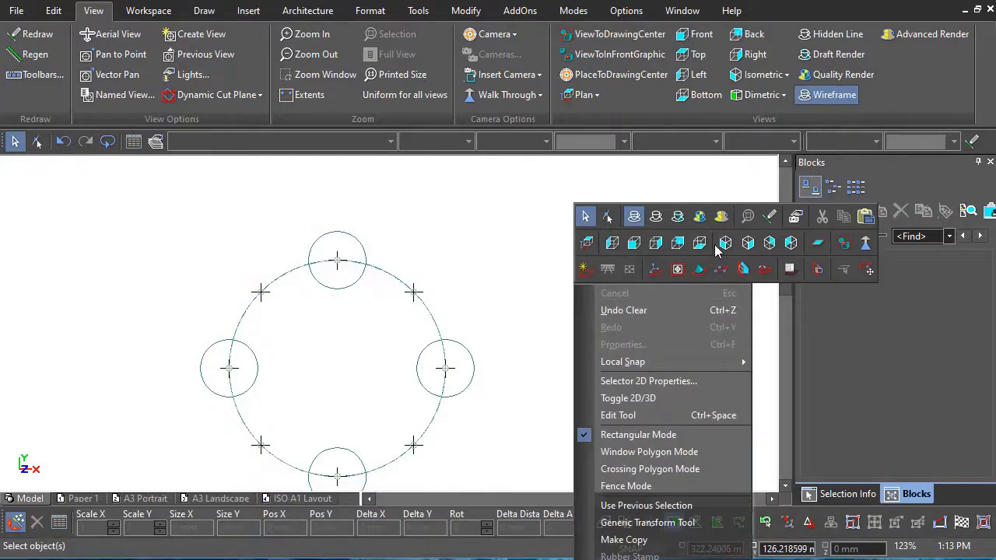
pyautogui.click(747, 242)
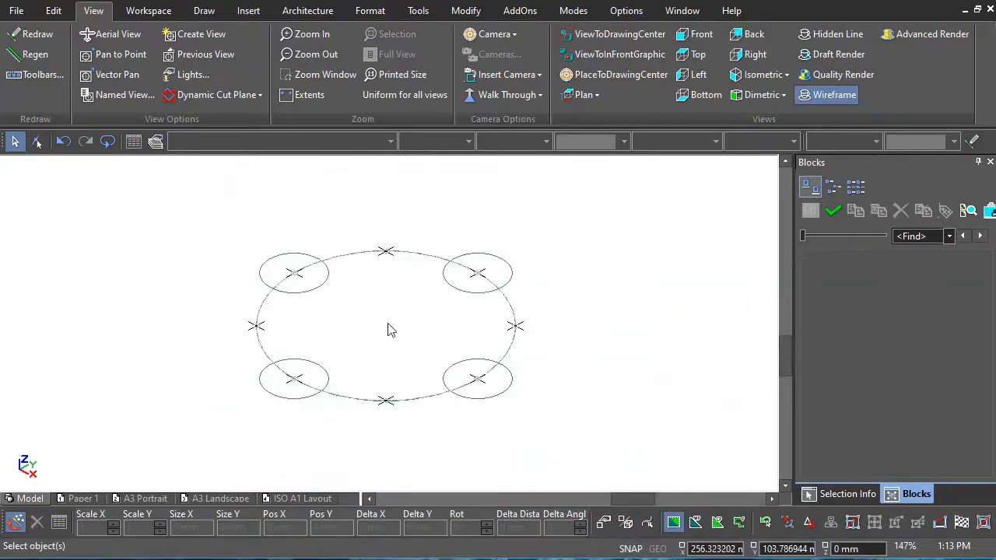
pyautogui.click(833, 211)
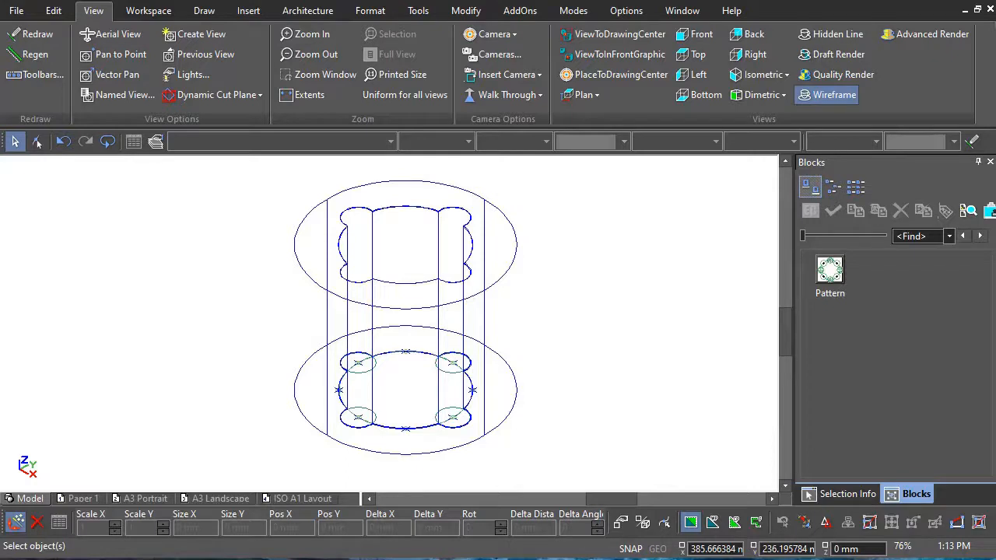
# Examine the updated cutout from the underside in a rendered display and return to the isometric view.
pyautogui.click(843, 74)
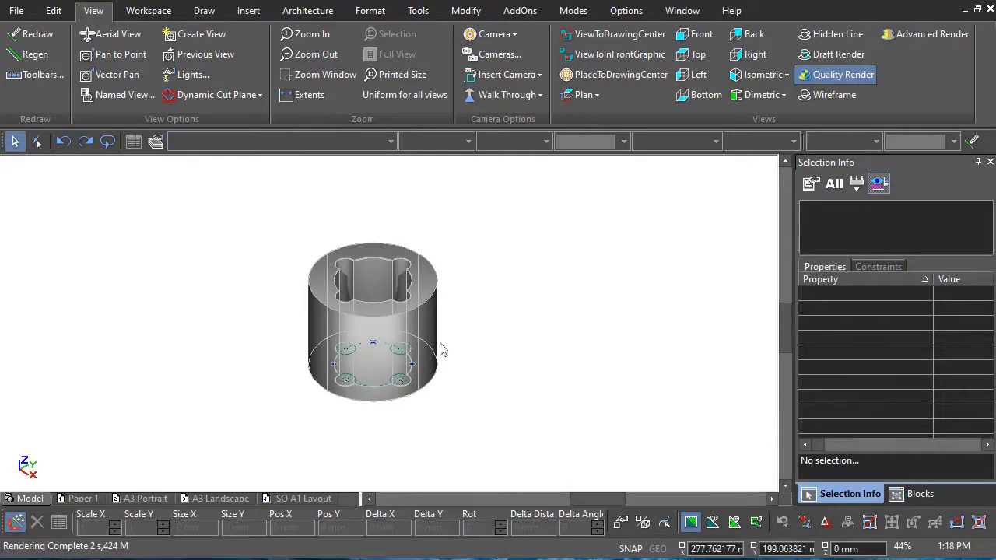
pyautogui.moveTo(438, 343)
pyautogui.keyDown('shift'); pyautogui.mouseDown(button='middle')
pyautogui.moveTo(408, 342)
pyautogui.moveTo(408, 234)
pyautogui.moveTo(361, 179)
pyautogui.moveTo(531, 194)
pyautogui.moveTo(556, 405)
pyautogui.moveTo(469, 442)
pyautogui.moveTo(262, 178)
pyautogui.moveTo(215, 184)
pyautogui.moveTo(291, 271)
pyautogui.moveTo(319, 222)
pyautogui.mouseUp(button='middle'); pyautogui.keyUp('shift')
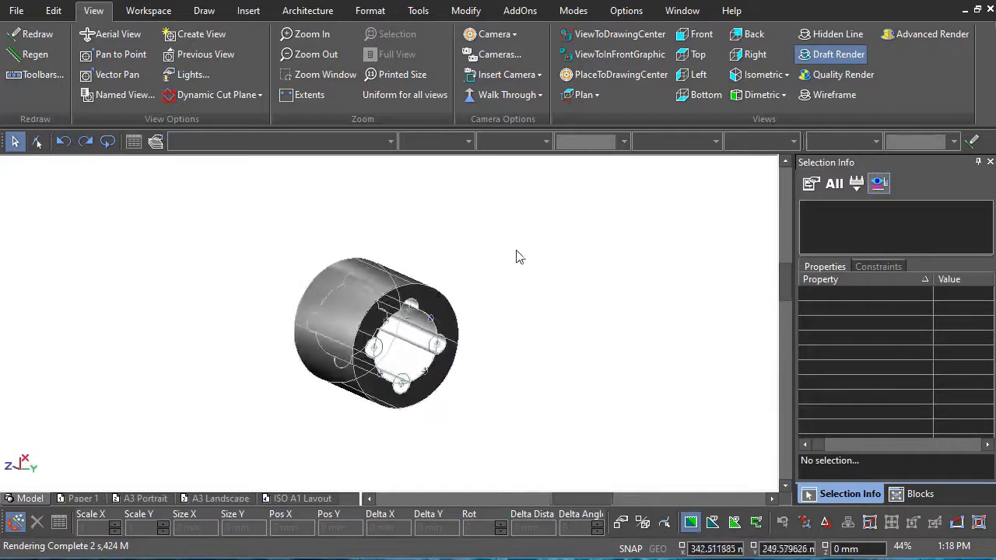
pyautogui.rightClick(548, 241)
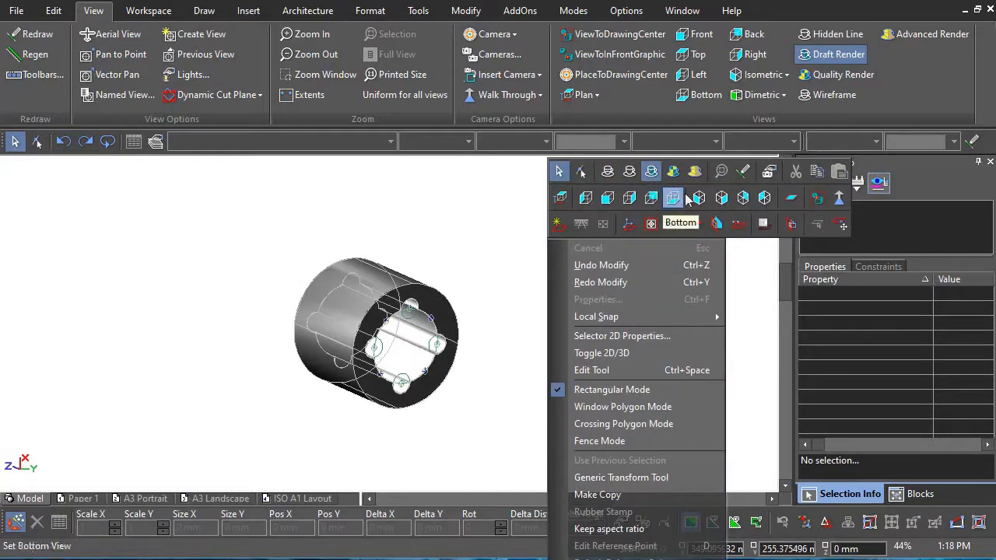
pyautogui.click(719, 204)
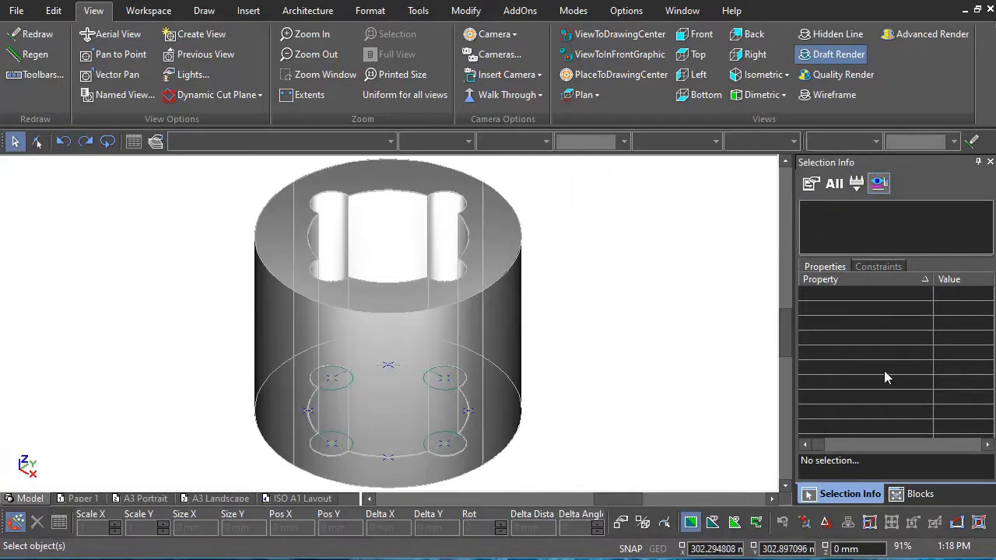